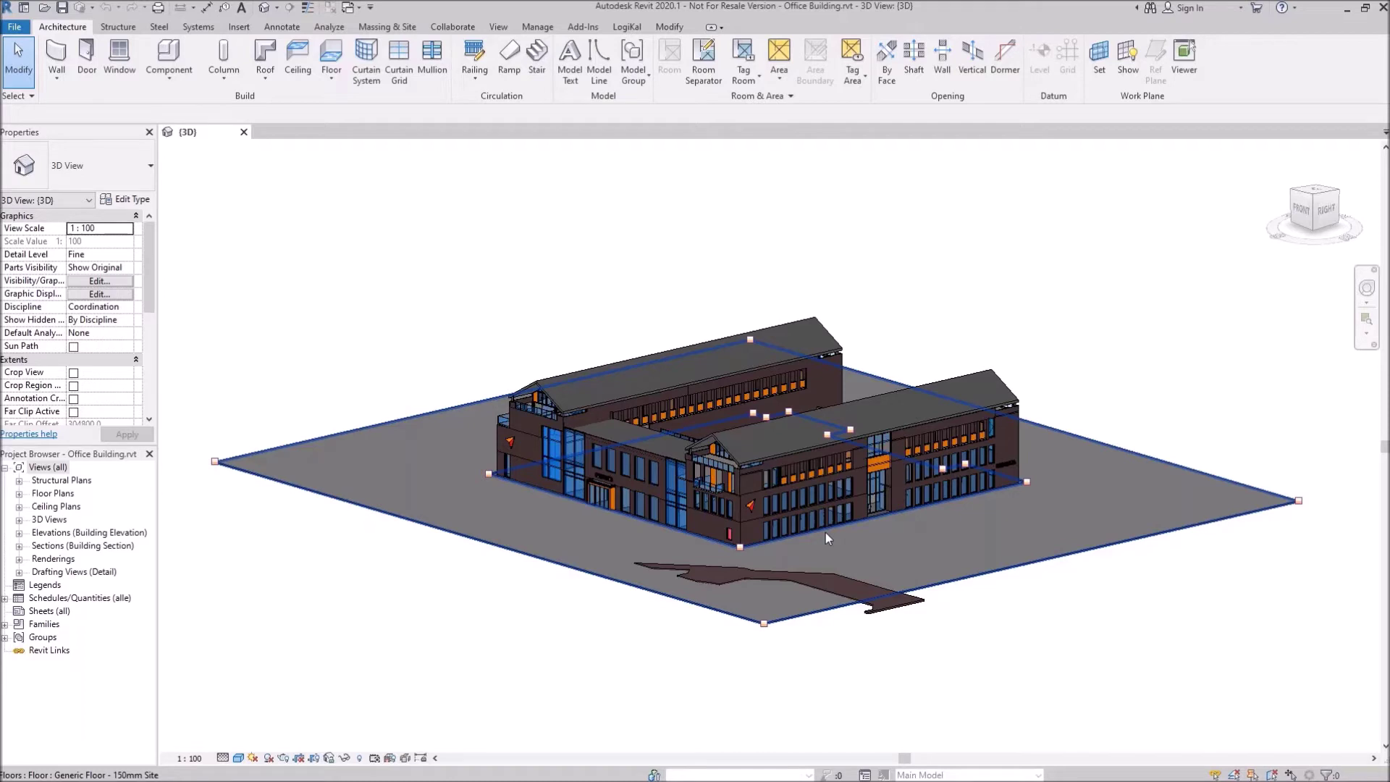
Clear the site floor selection so nothing is selected in the 3D view.
key(Escape)
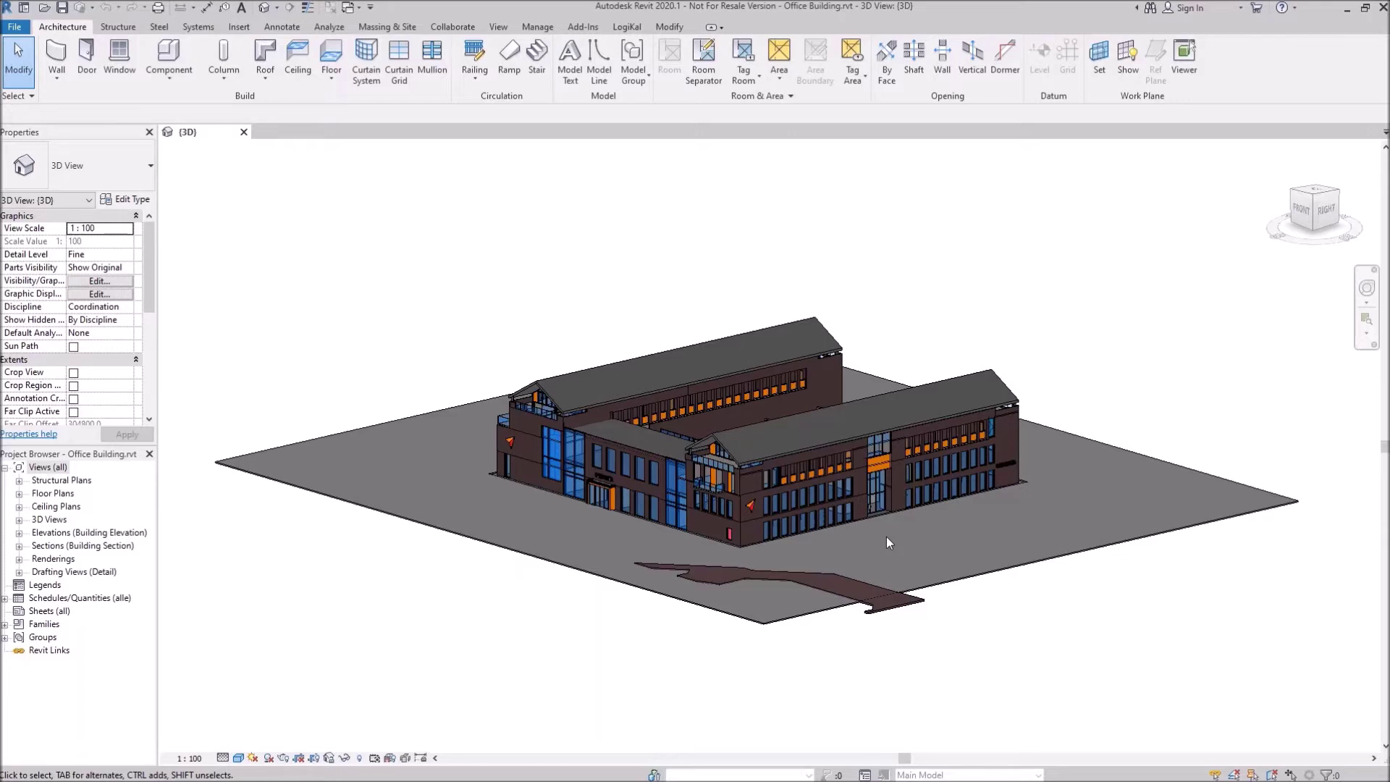
Zoom in and select the red placeholder window on the ground floor.
click(636, 28)
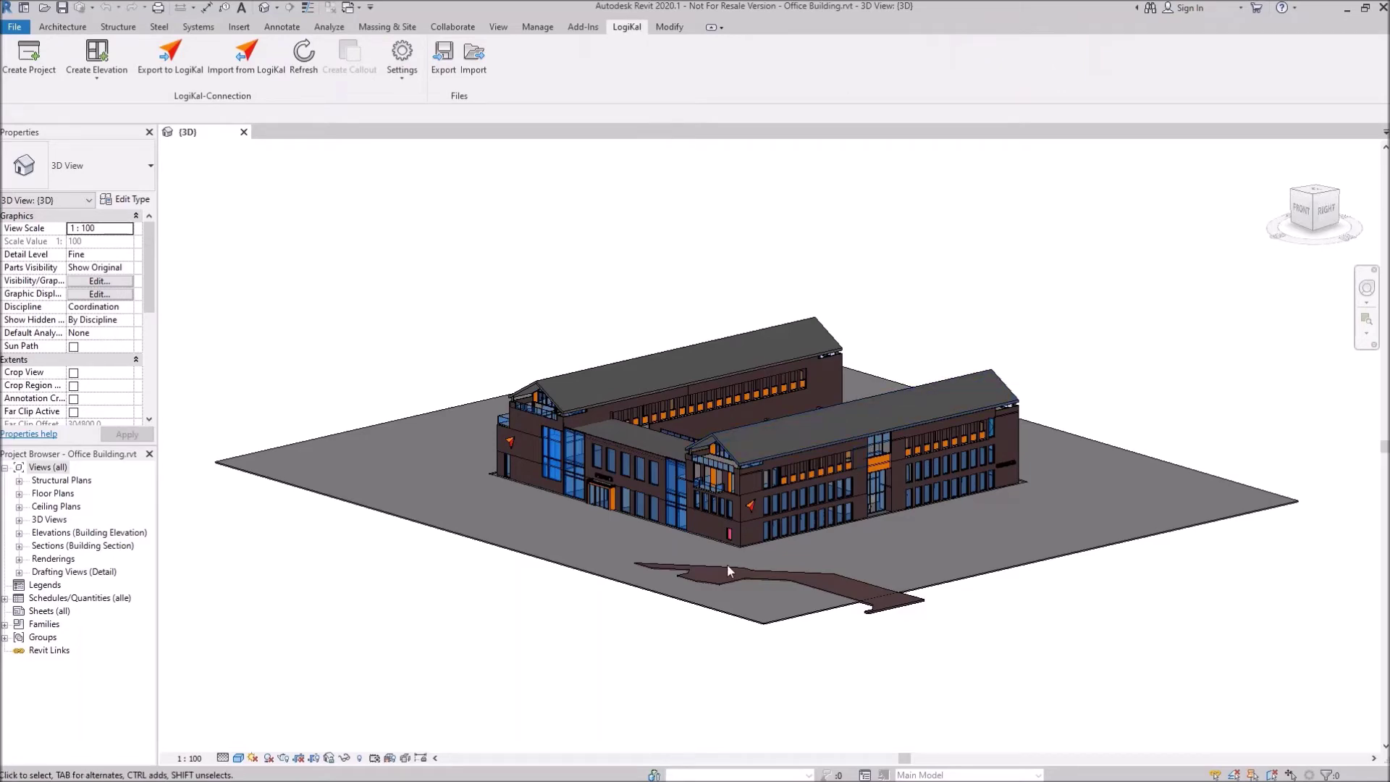
scroll(723, 567, up, 2)
scroll(729, 550, up, 3)
scroll(729, 515, up, 2)
scroll(726, 499, up, 2)
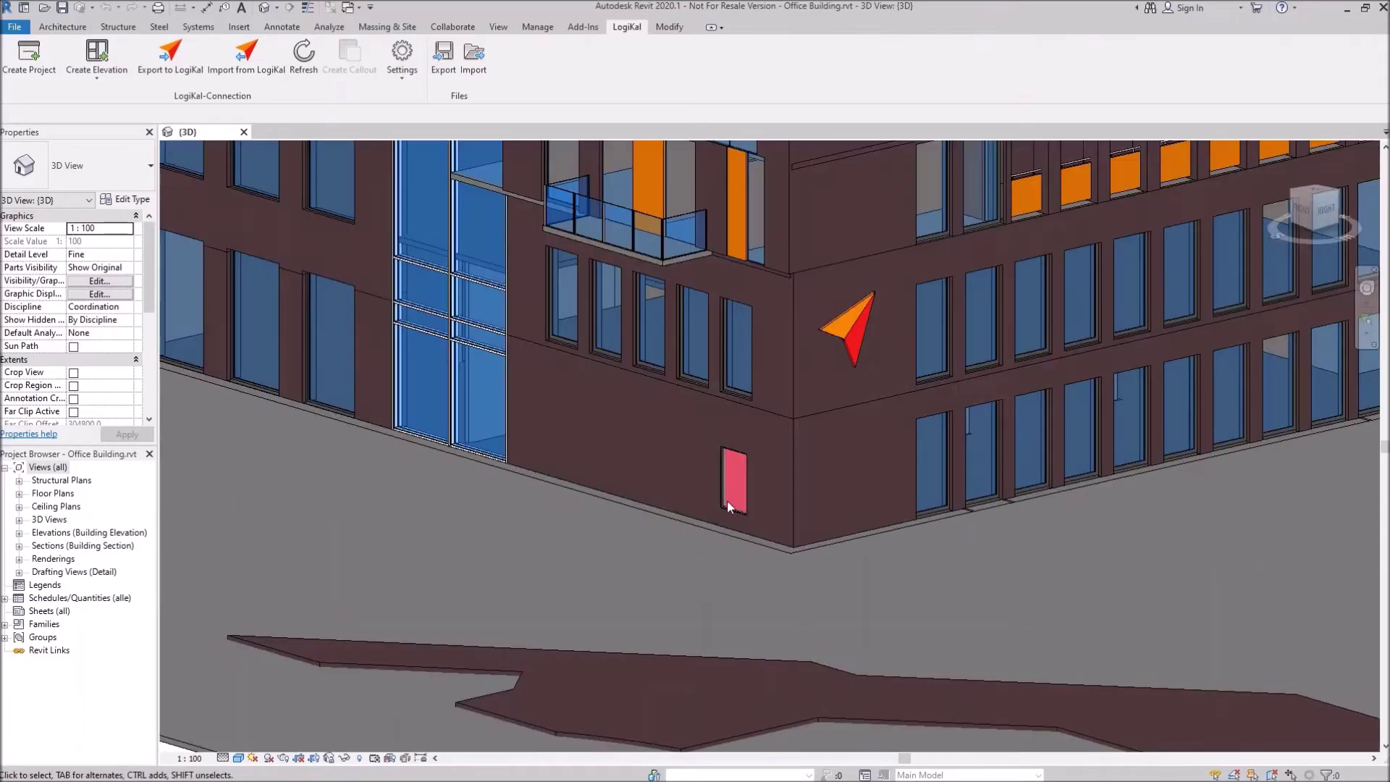
scroll(727, 478, up, 1)
scroll(721, 481, up, 2)
click(721, 481)
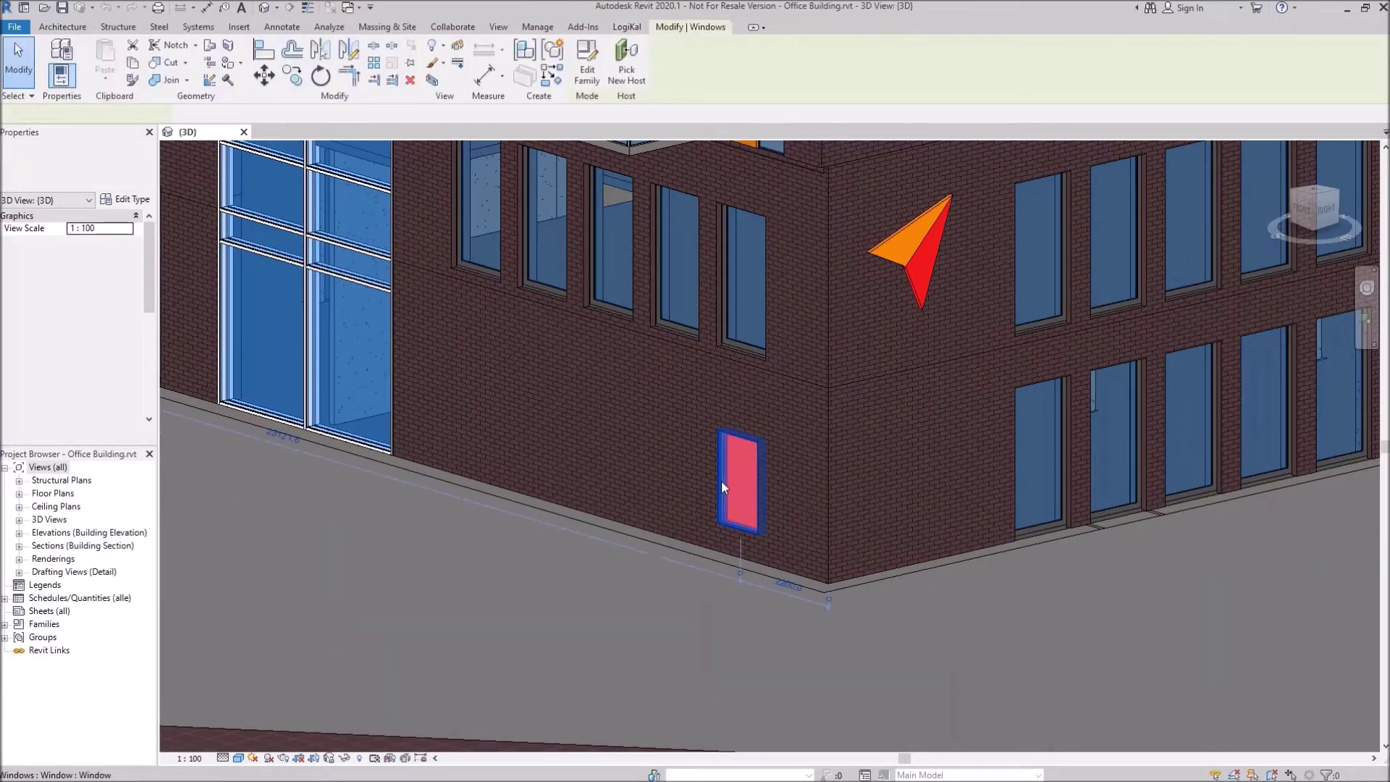
Export the selected window to LogiKal and confirm the export.
click(627, 27)
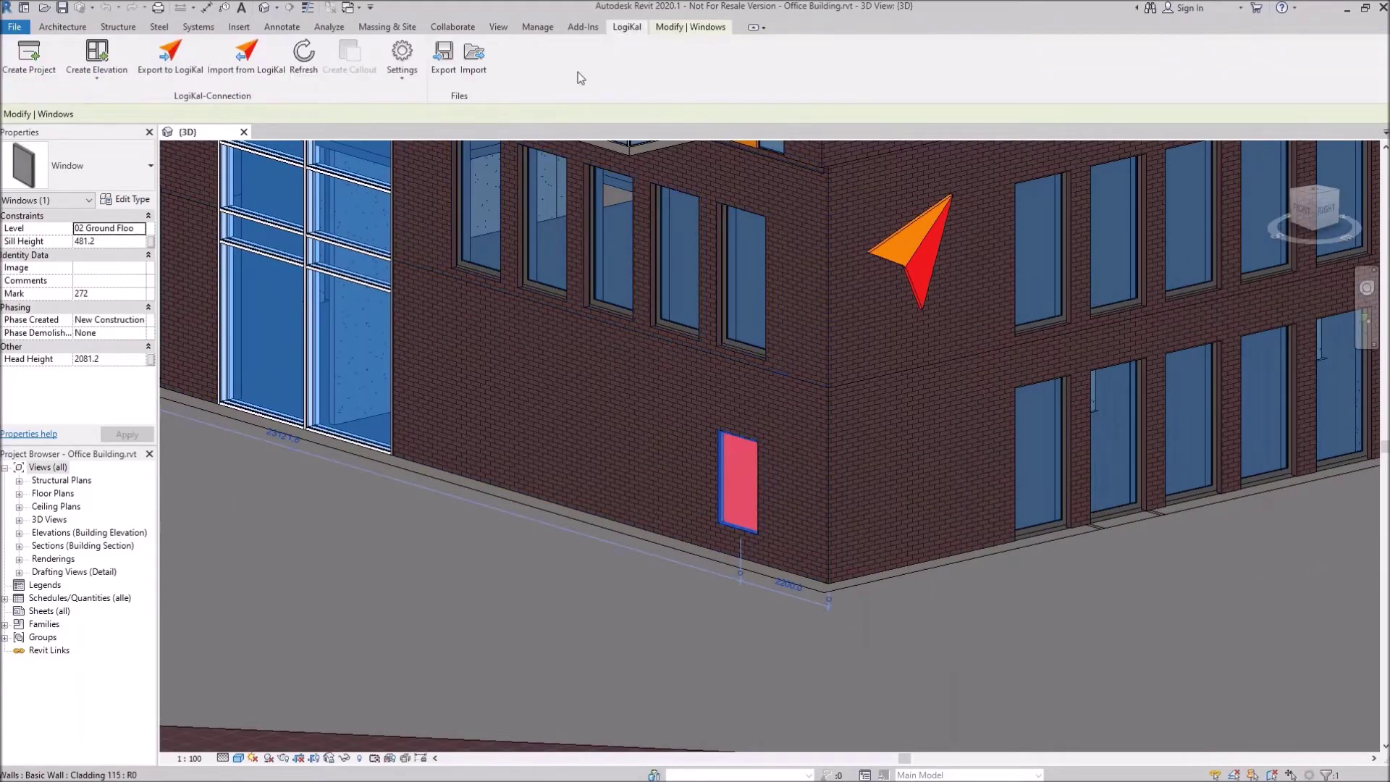
click(161, 63)
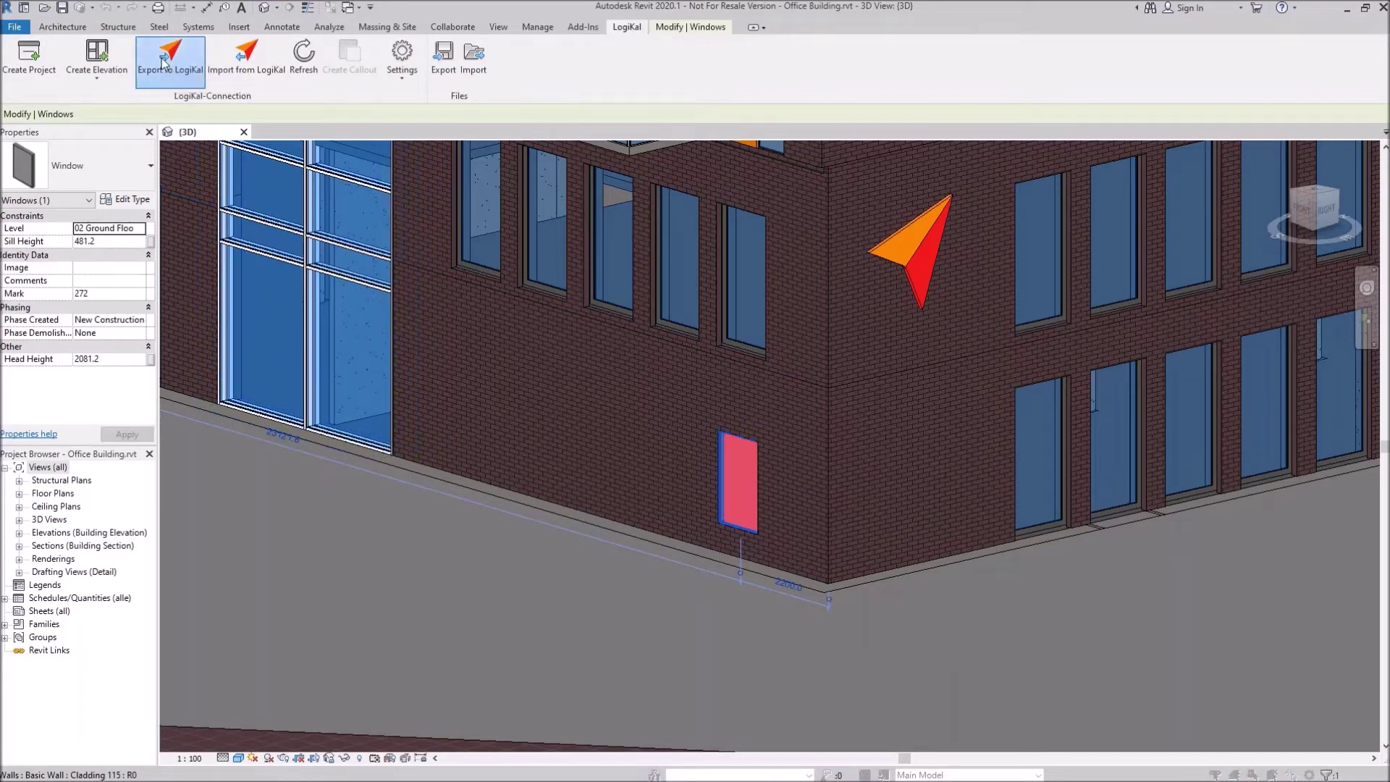
key(Return)
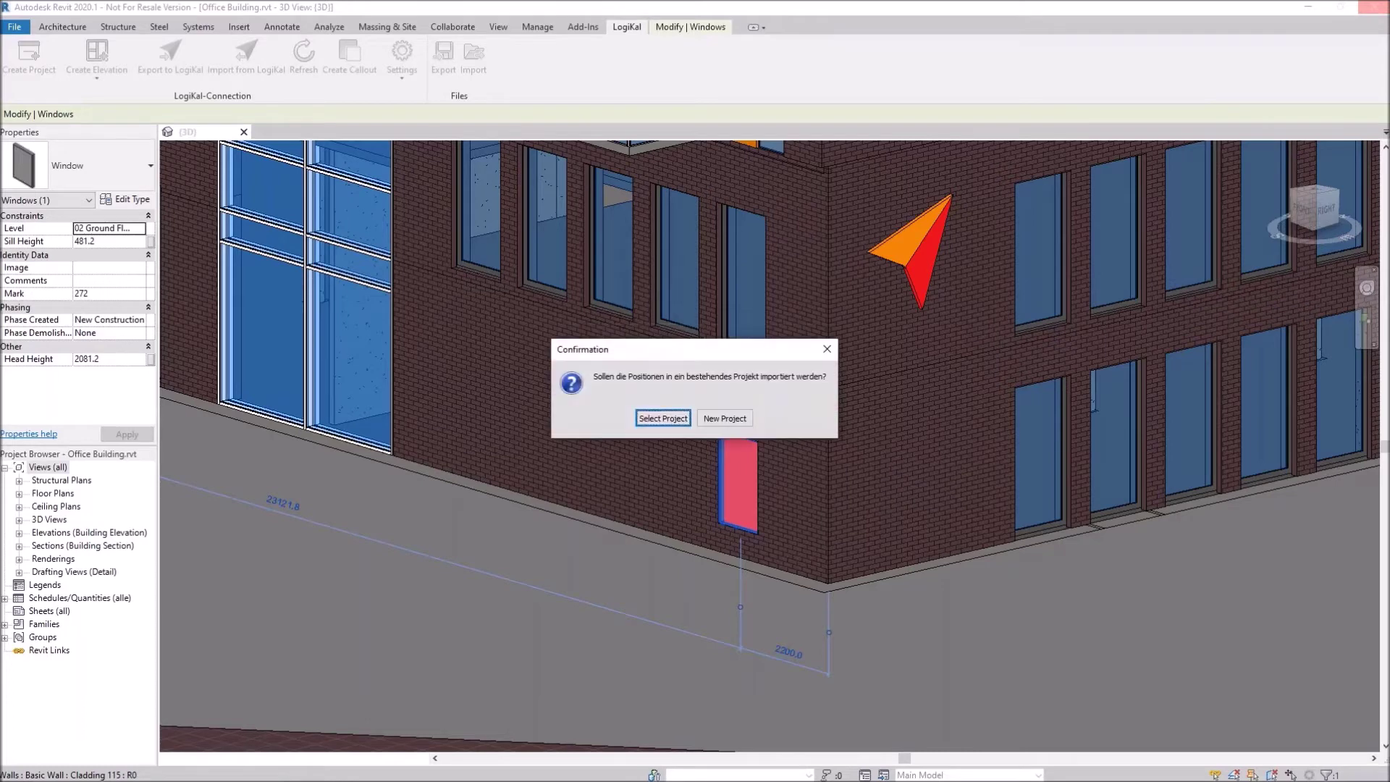
Start a new LogiKal project in the 'flexible, individual, modular - your LogiKal' webinar folder.
click(724, 418)
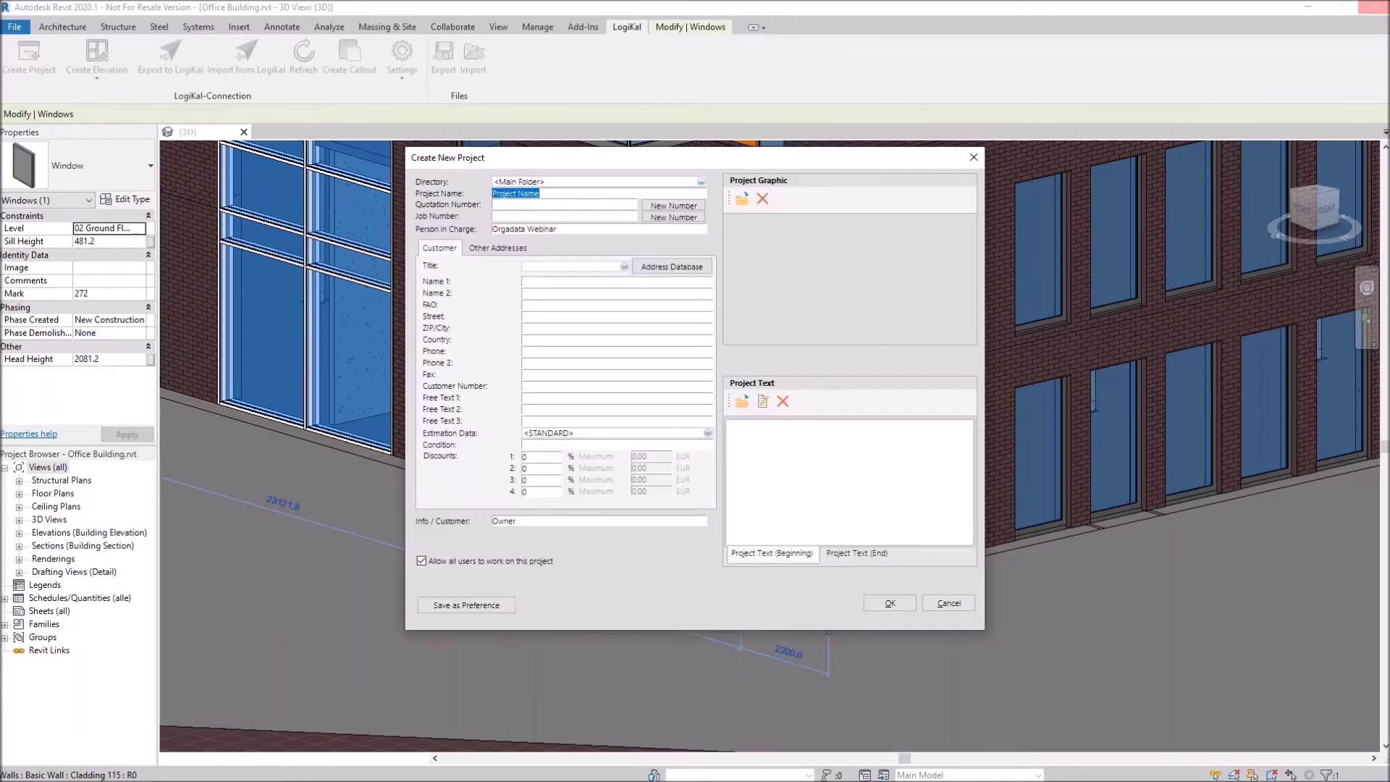
click(568, 183)
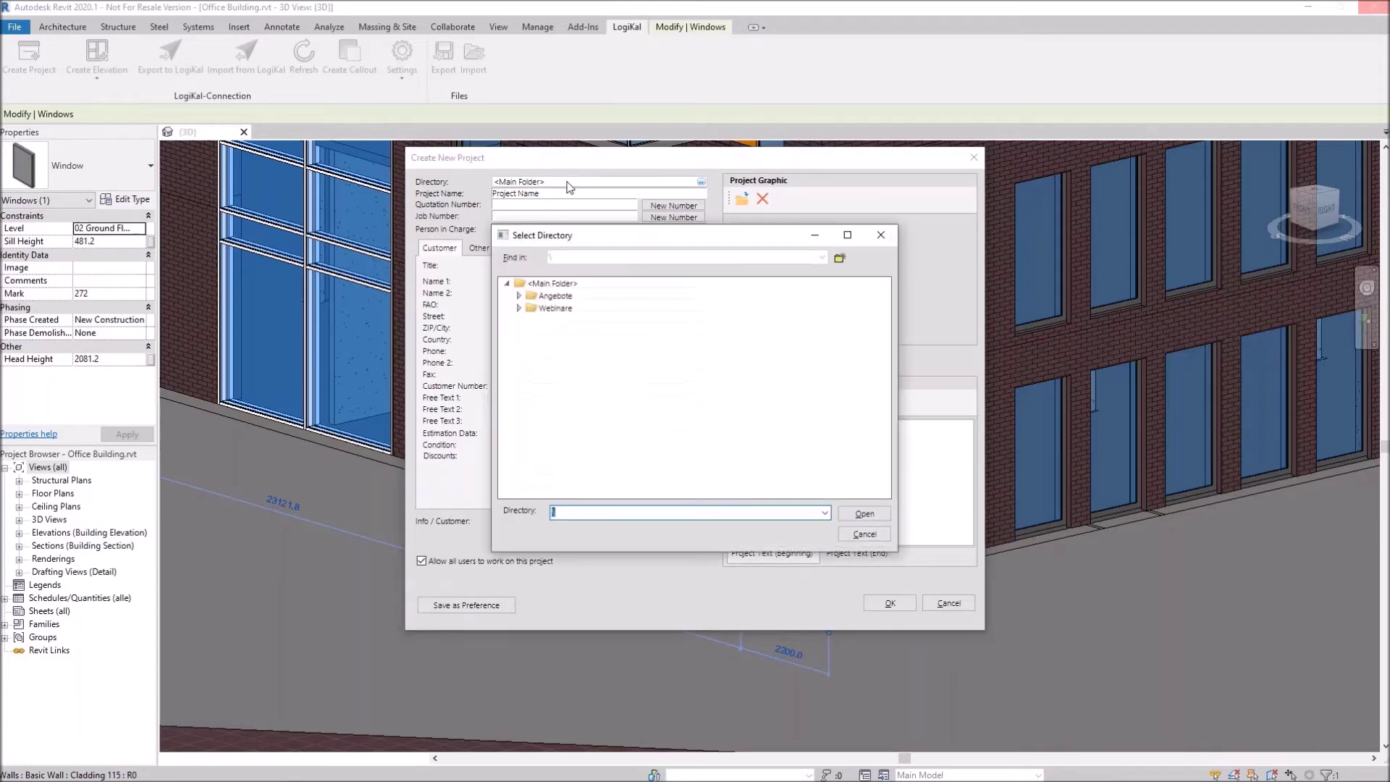
click(518, 309)
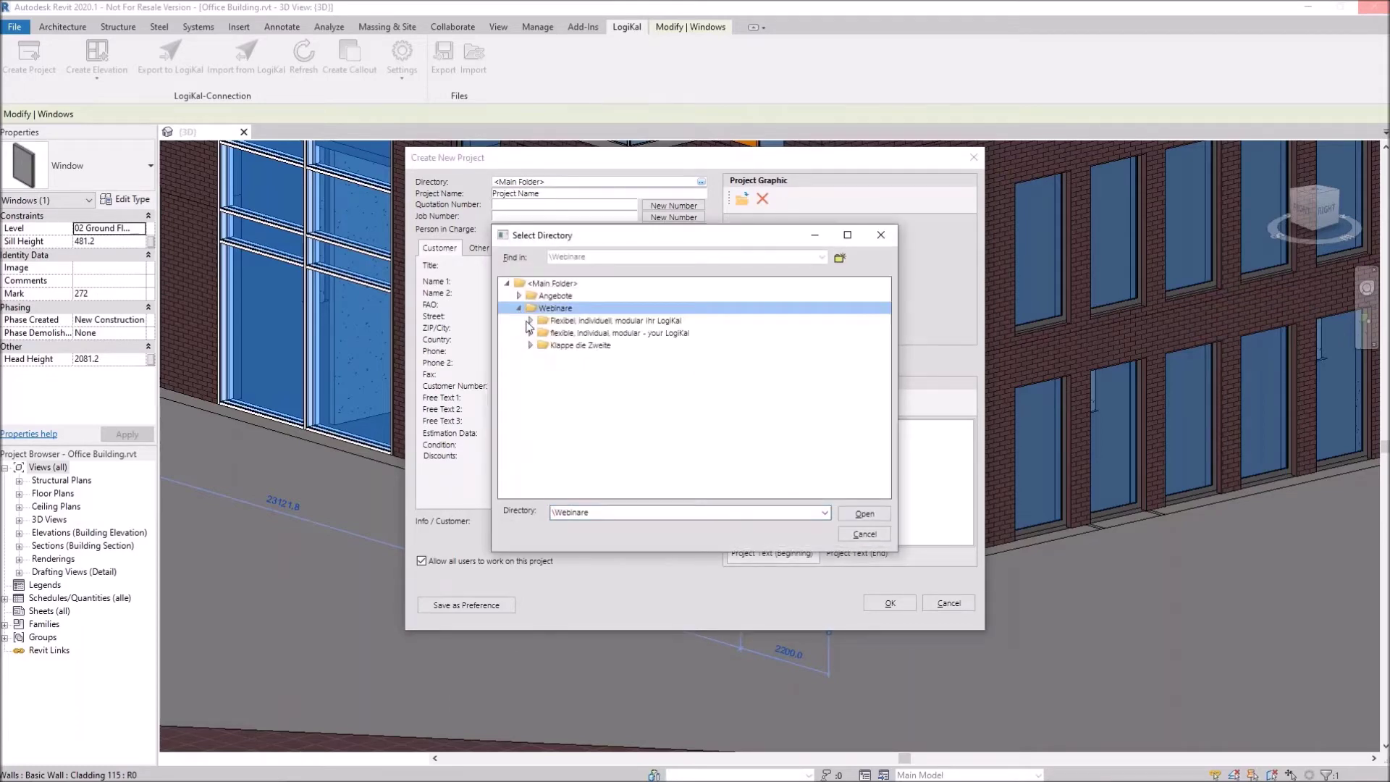
click(571, 320)
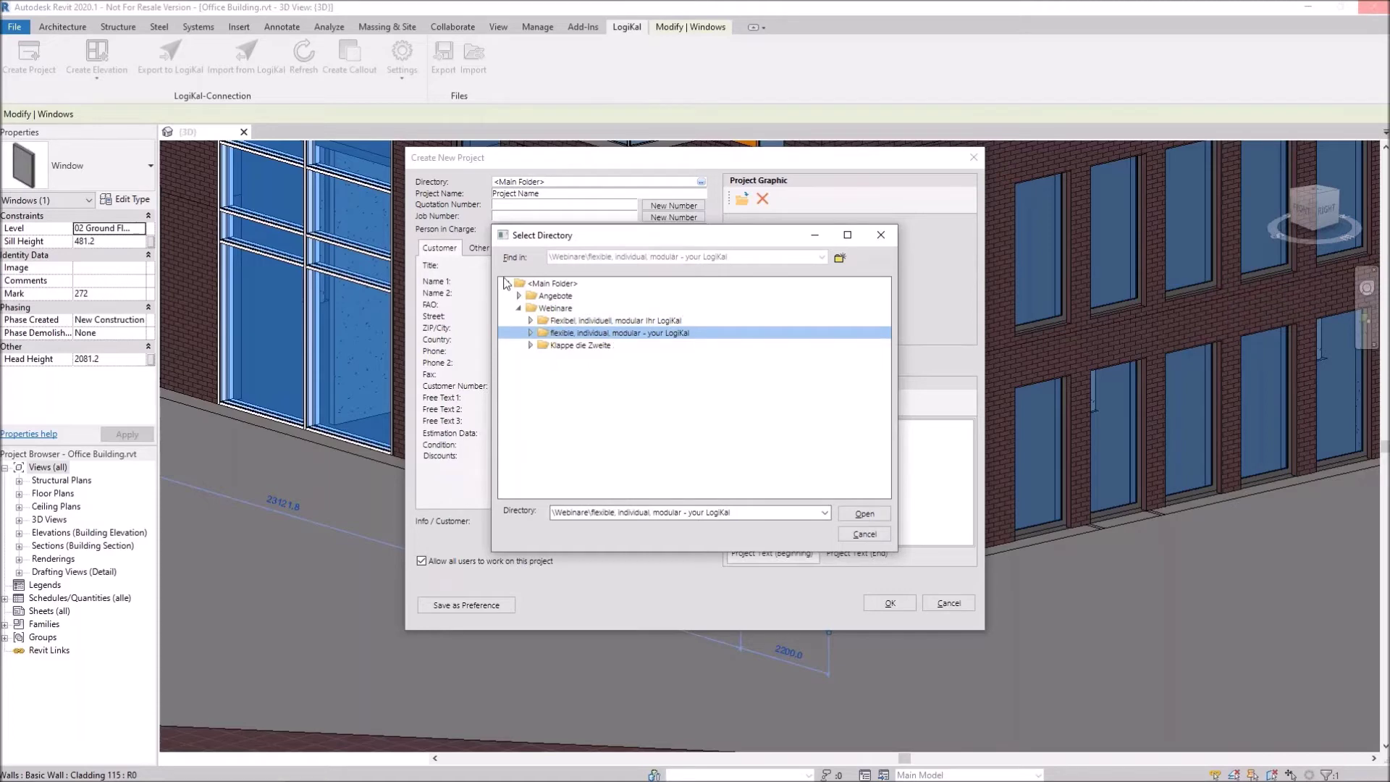
click(531, 333)
click(861, 514)
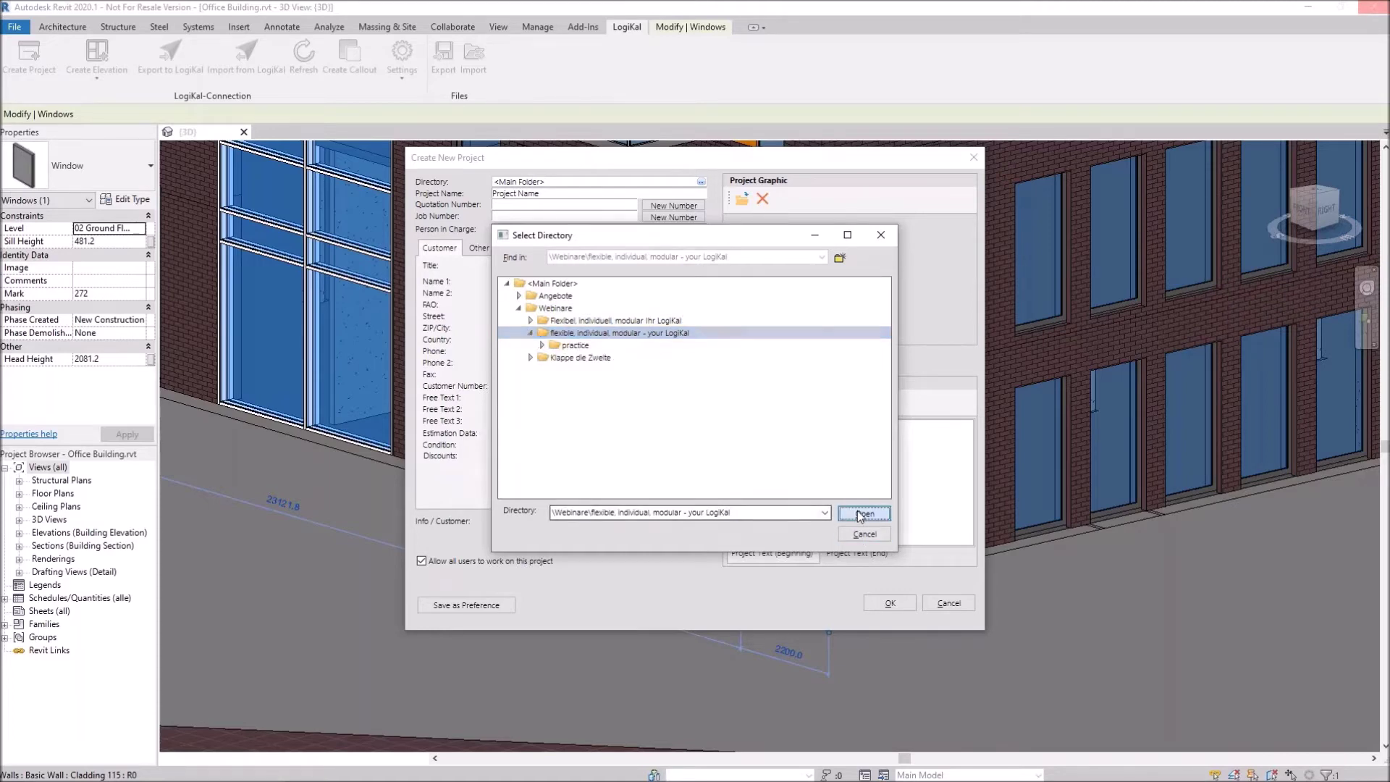
Name the project 'Webinar Wedenesday', generate quotation 2020-0017, apply the saved company customer address, and create it.
drag(544, 193, 419, 195)
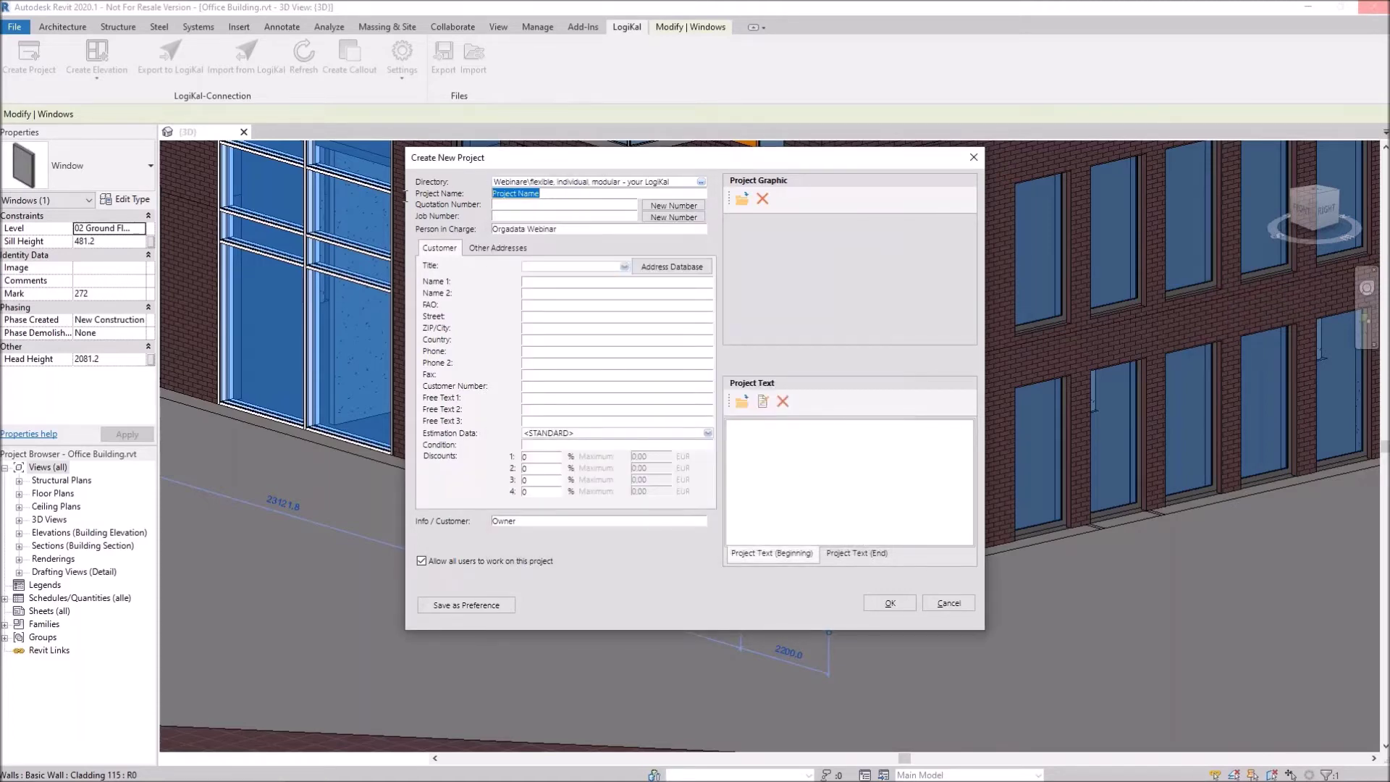
text(Webinar Wedenesday)
click(673, 205)
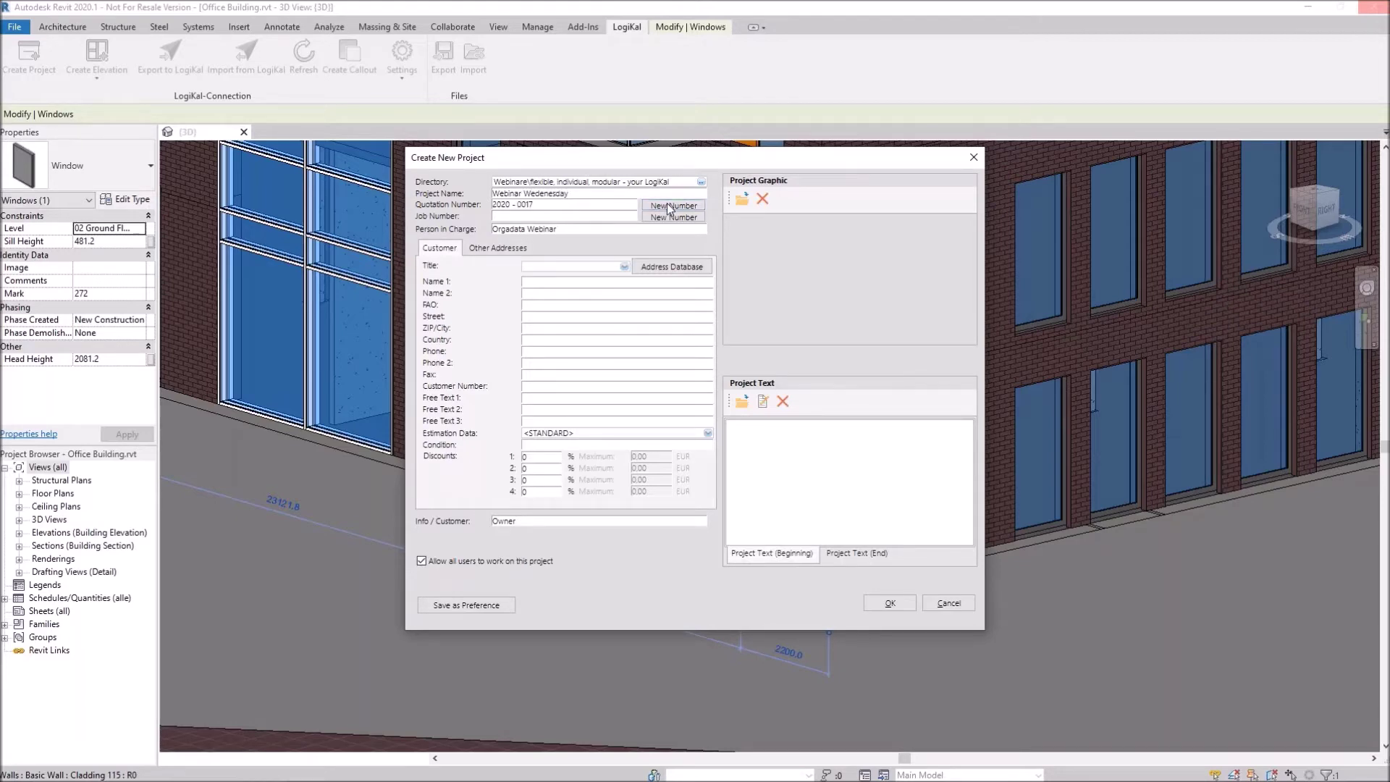
click(681, 267)
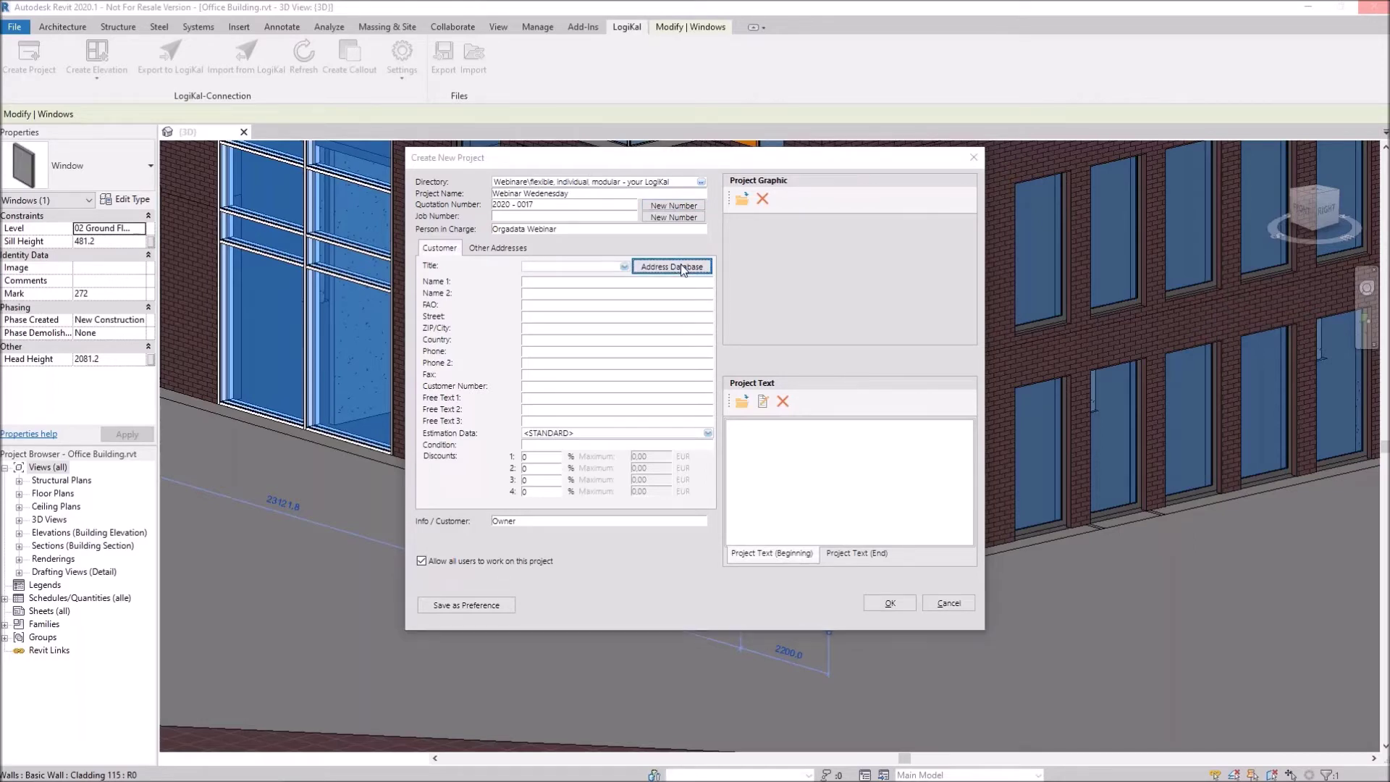
click(510, 329)
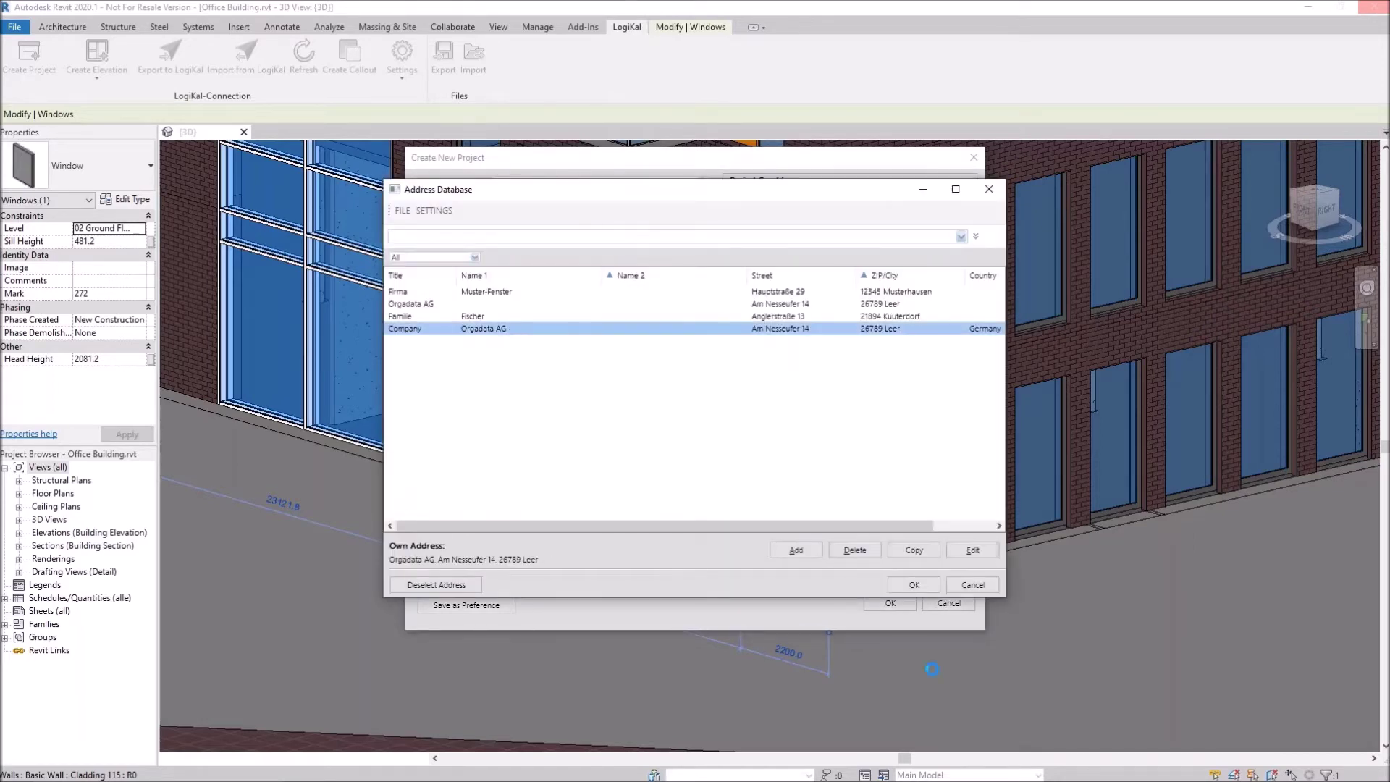
click(915, 585)
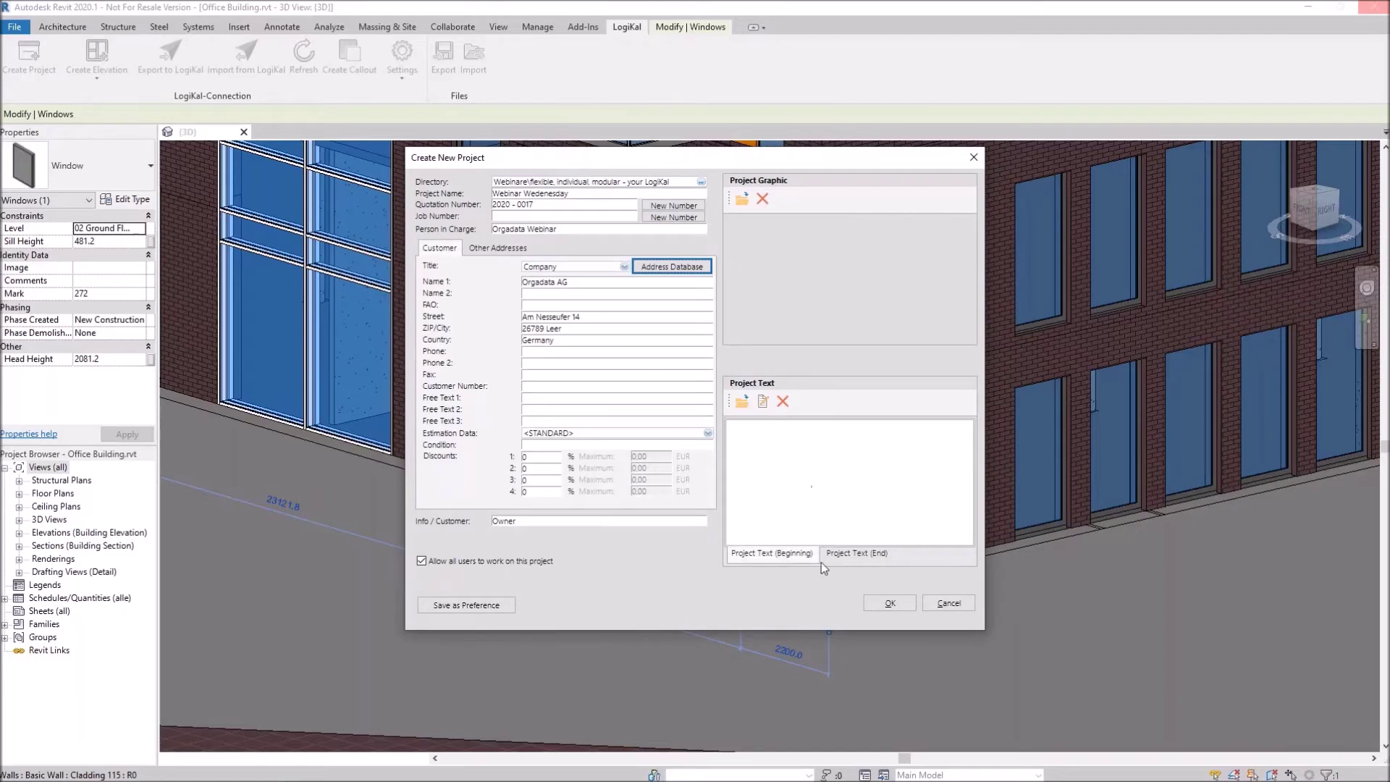
click(890, 603)
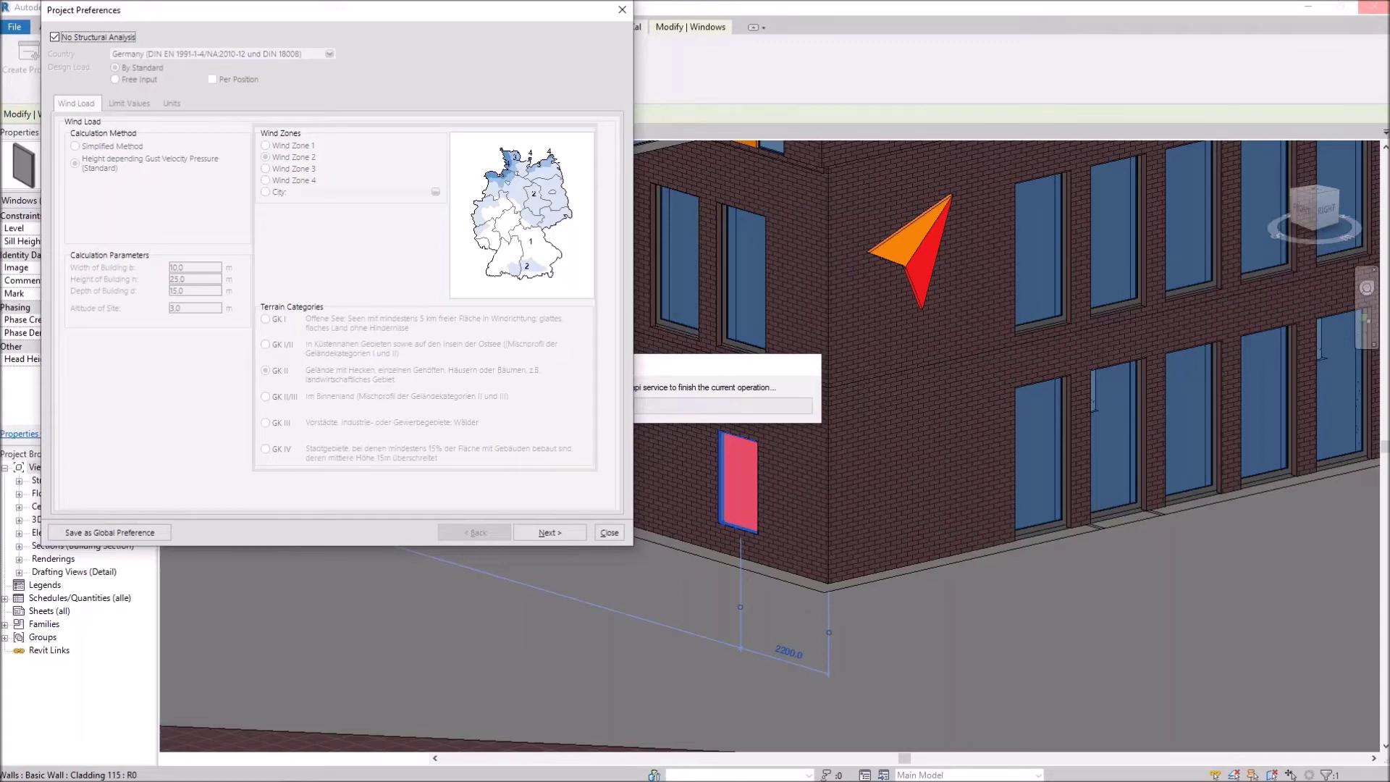
Accept the wind load, colour, glass and performance defaults, with Schüco AWS/ADS 75.SI as standard system.
click(530, 533)
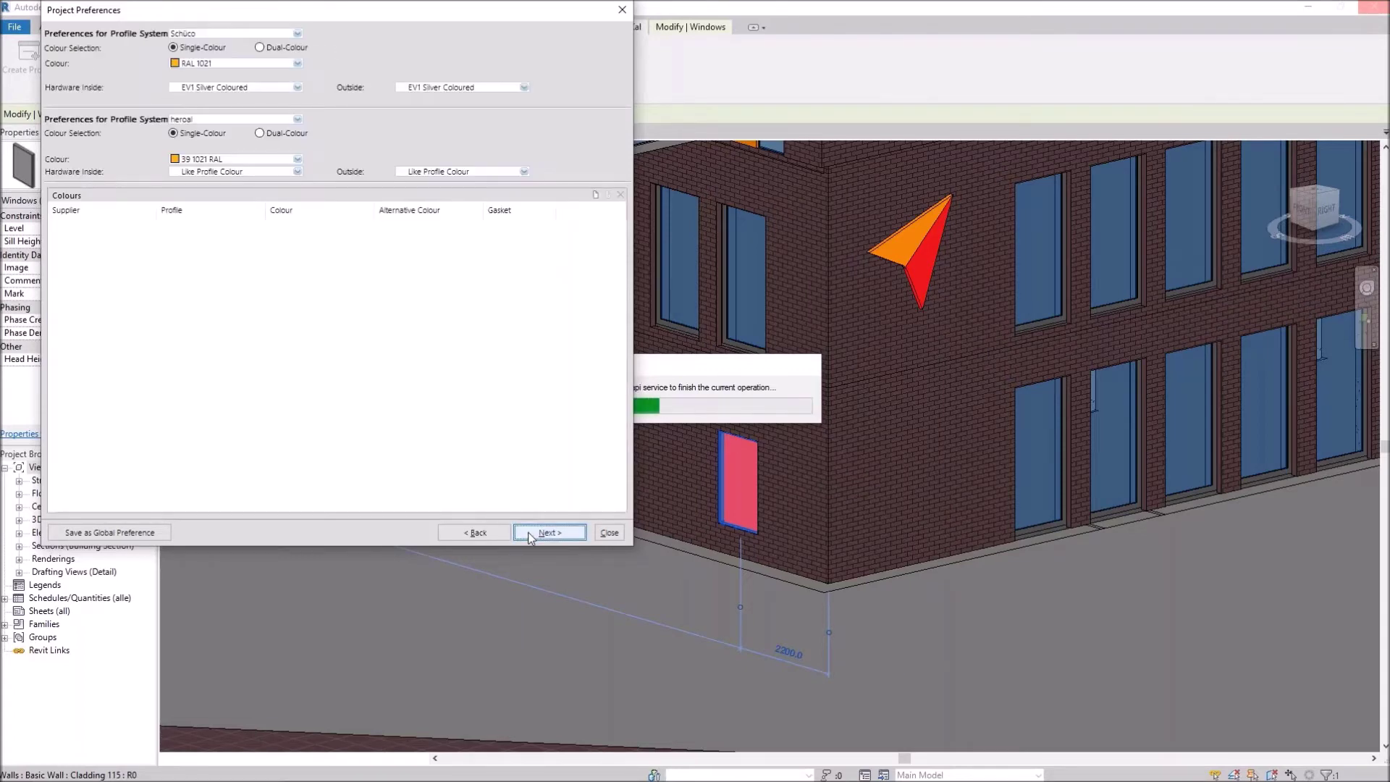
click(548, 533)
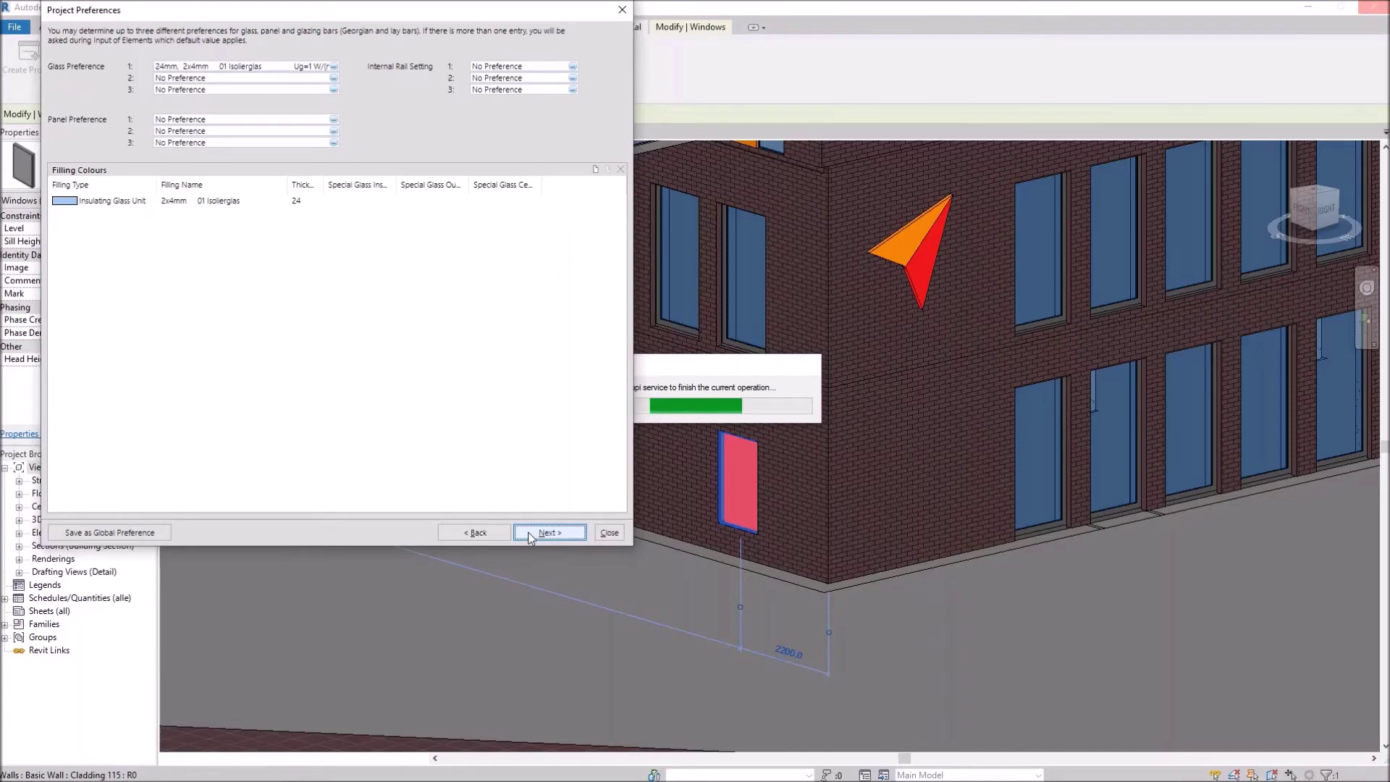
click(549, 533)
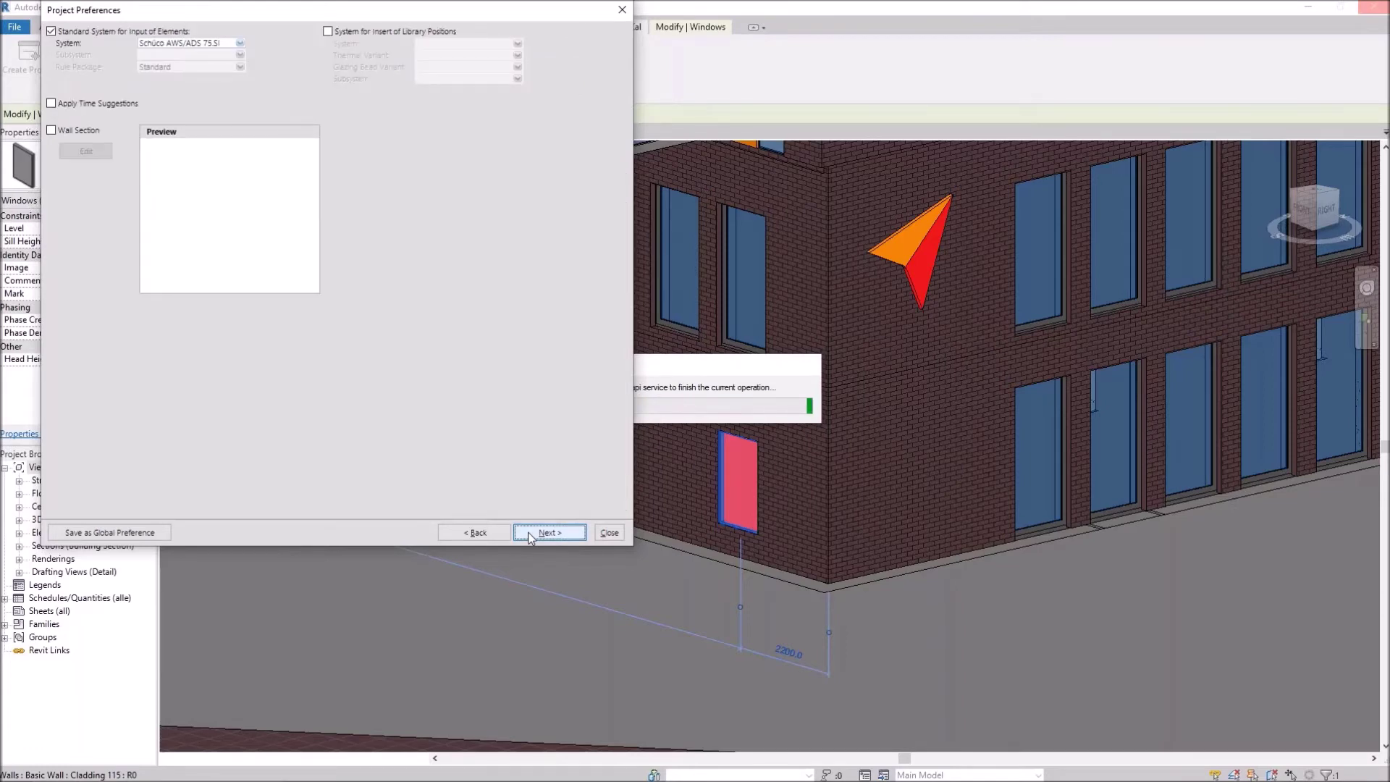
click(532, 538)
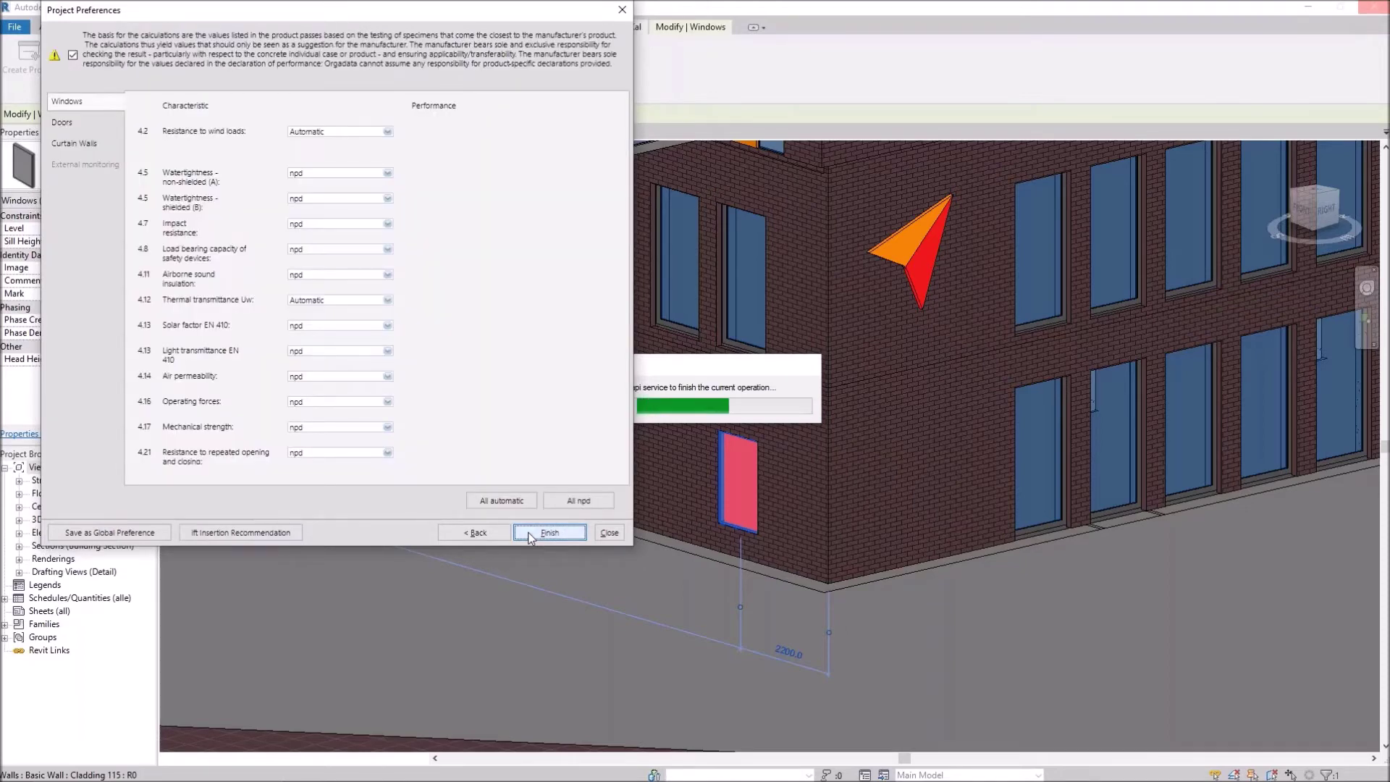
click(530, 534)
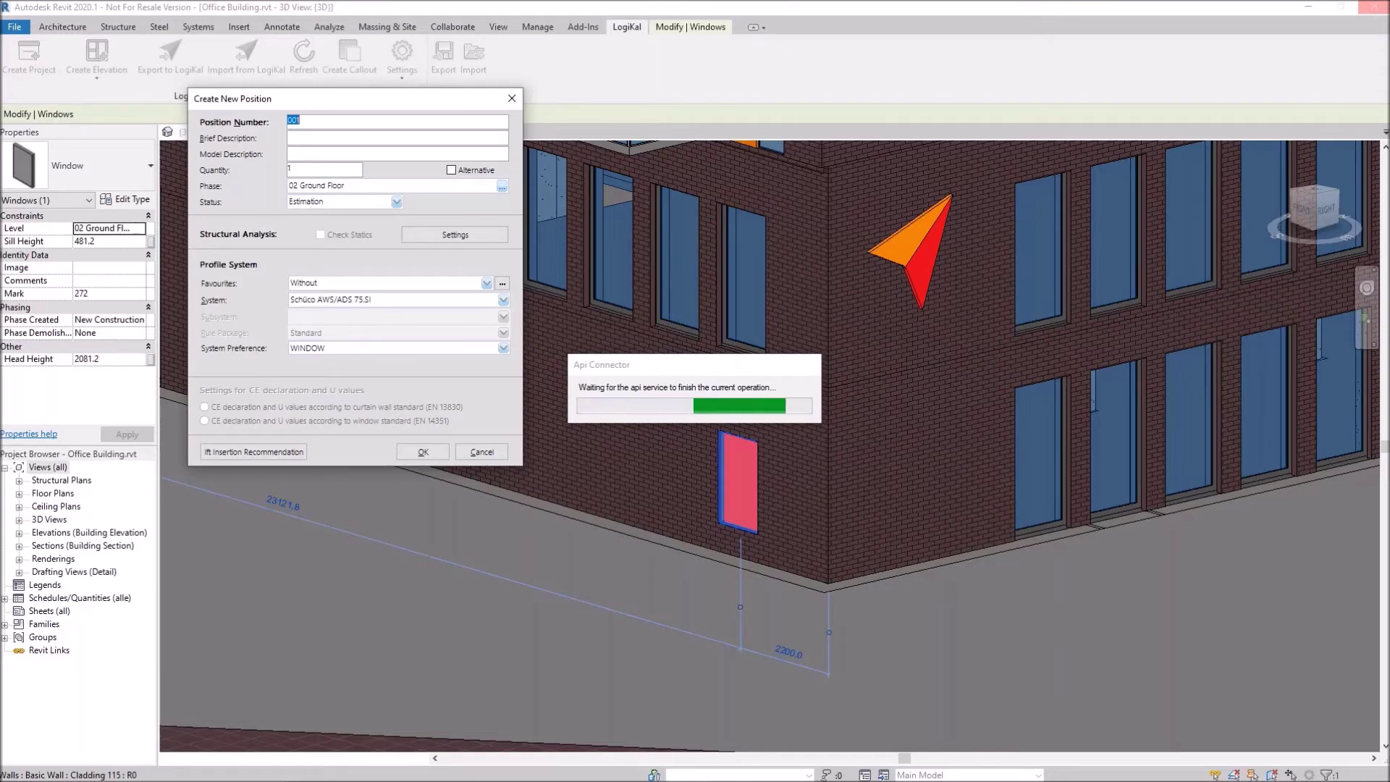
Create position 001 with WINDOW as the system preference.
click(323, 348)
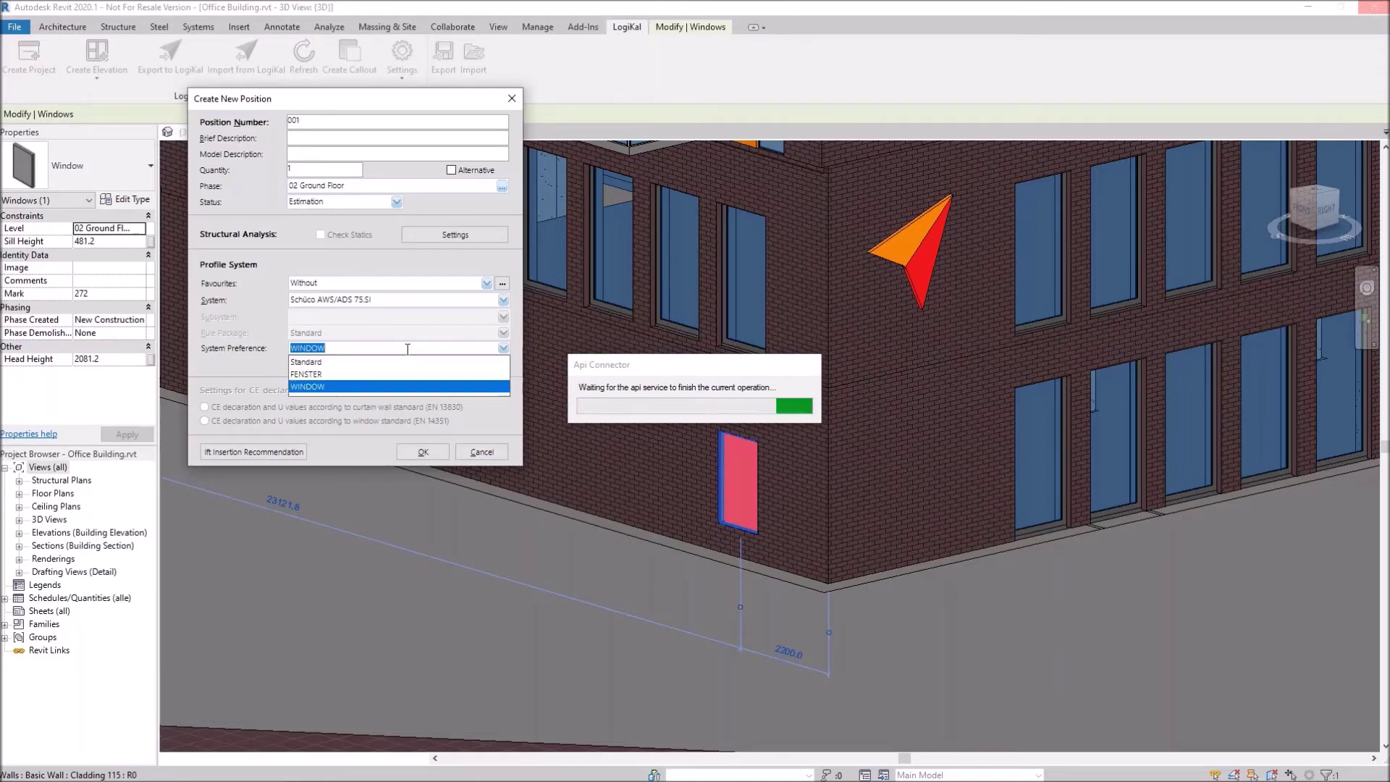
click(326, 387)
click(428, 455)
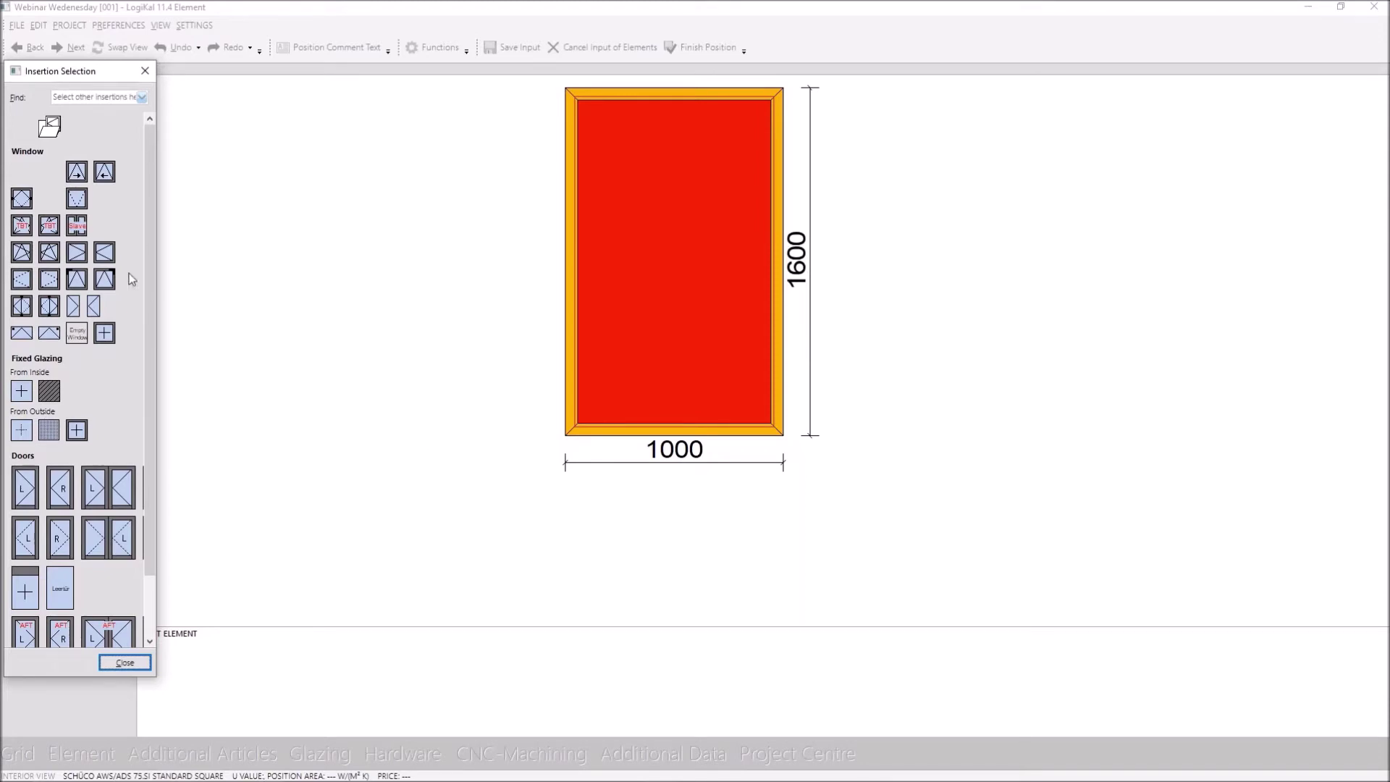
Insert a turn-tilt sash into the 1000 × 1600 frame and confirm its leaf type.
click(20, 260)
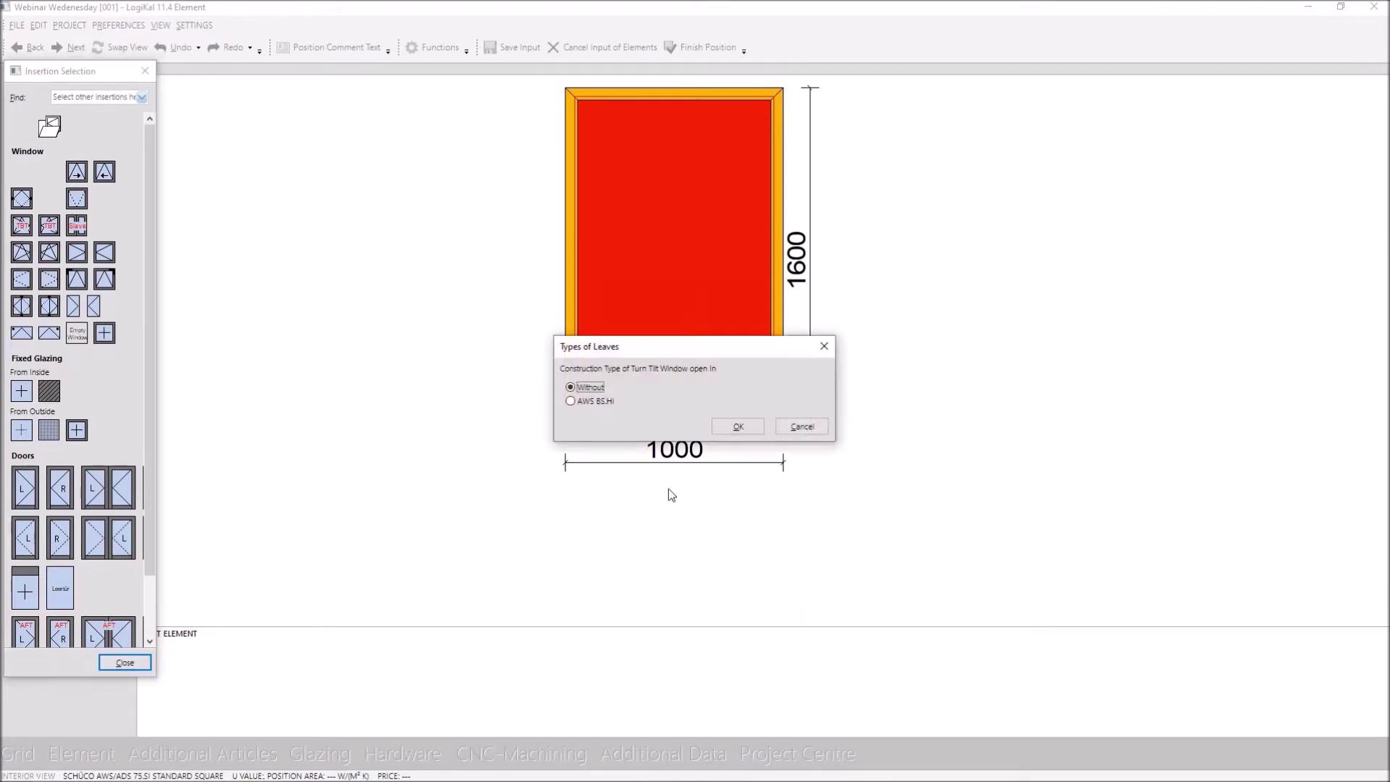
click(745, 427)
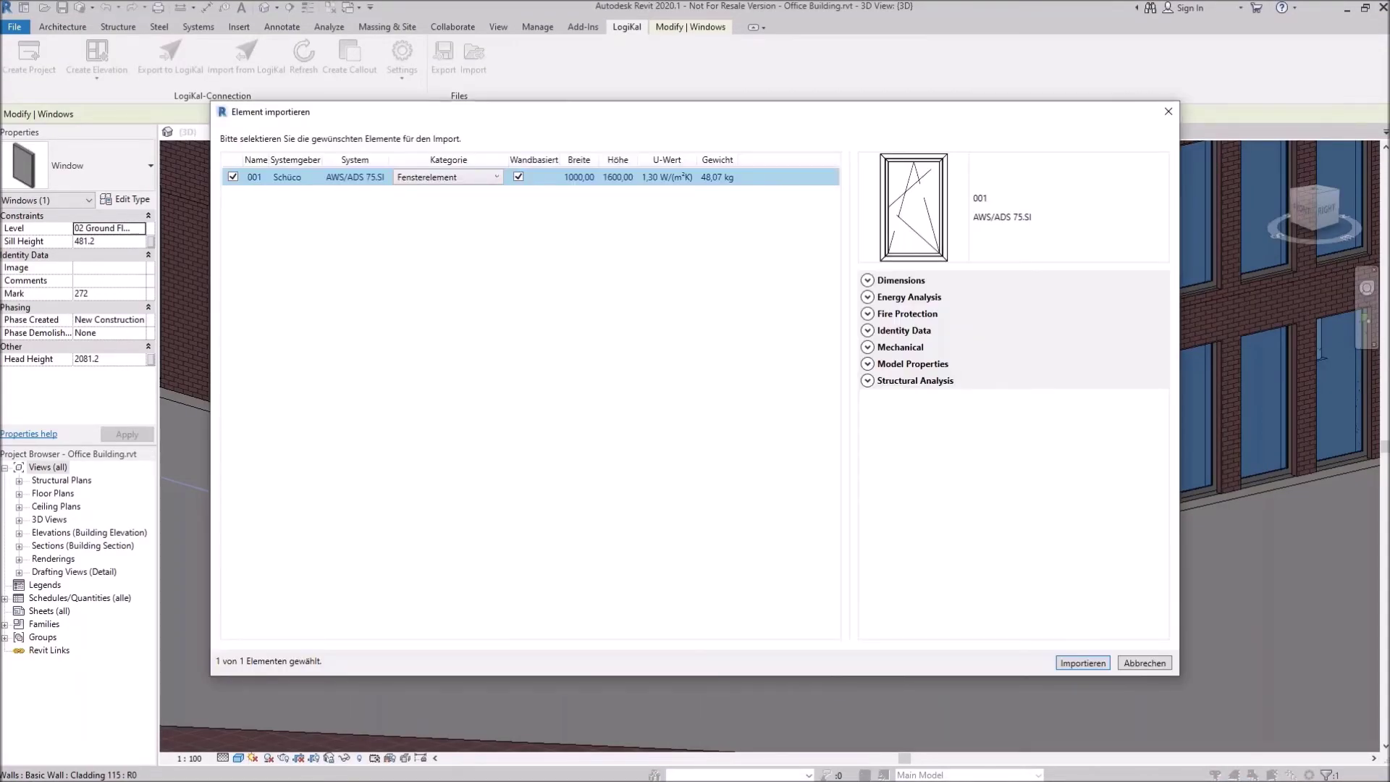
Import position 001 into the Revit model to generate its window family.
click(1082, 663)
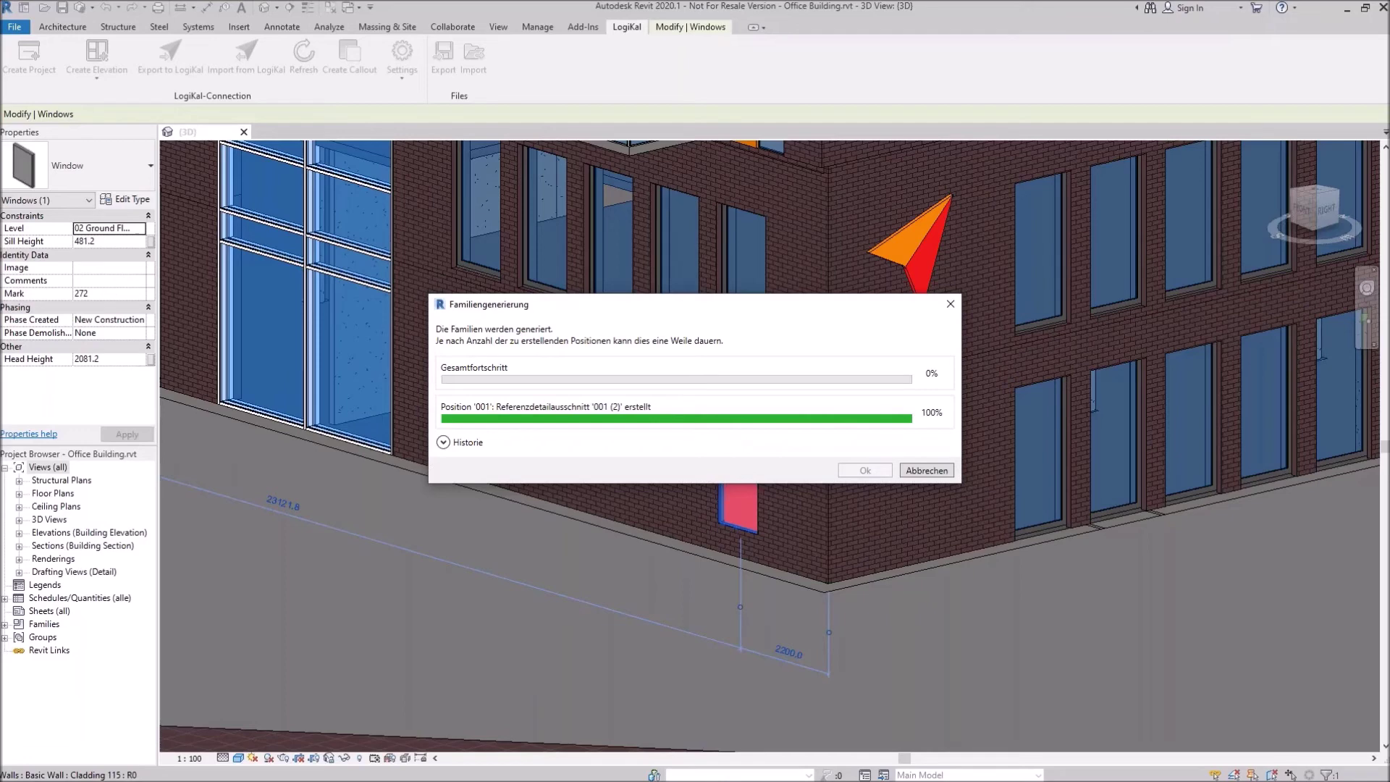
Close the family generation dialog, then select and zoom to the new window 001.
click(869, 472)
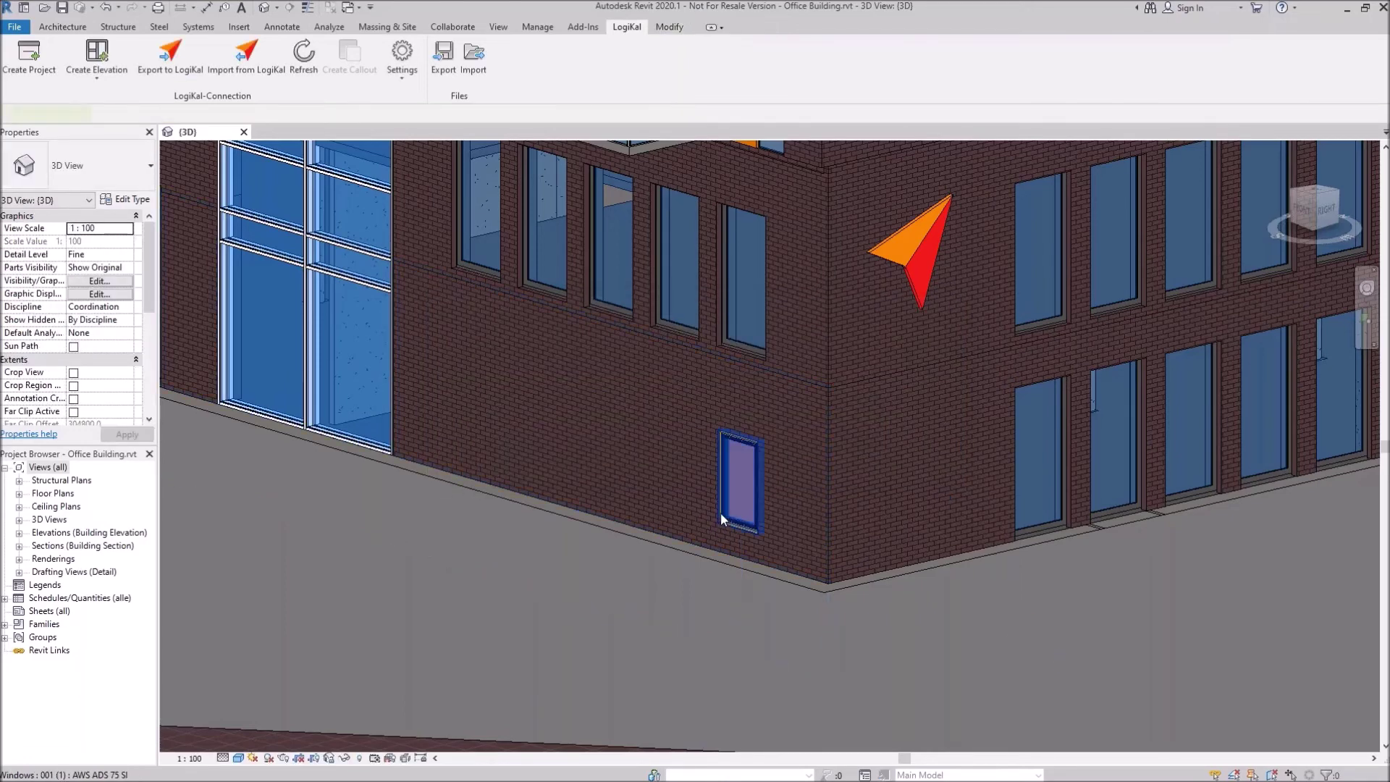
click(720, 518)
mouse_move(719, 517)
shift+middle_down()
mouse_move(847, 534)
mouse_move(732, 542)
shift+middle_up()
scroll(732, 541, up, 3)
scroll(718, 527, up, 3)
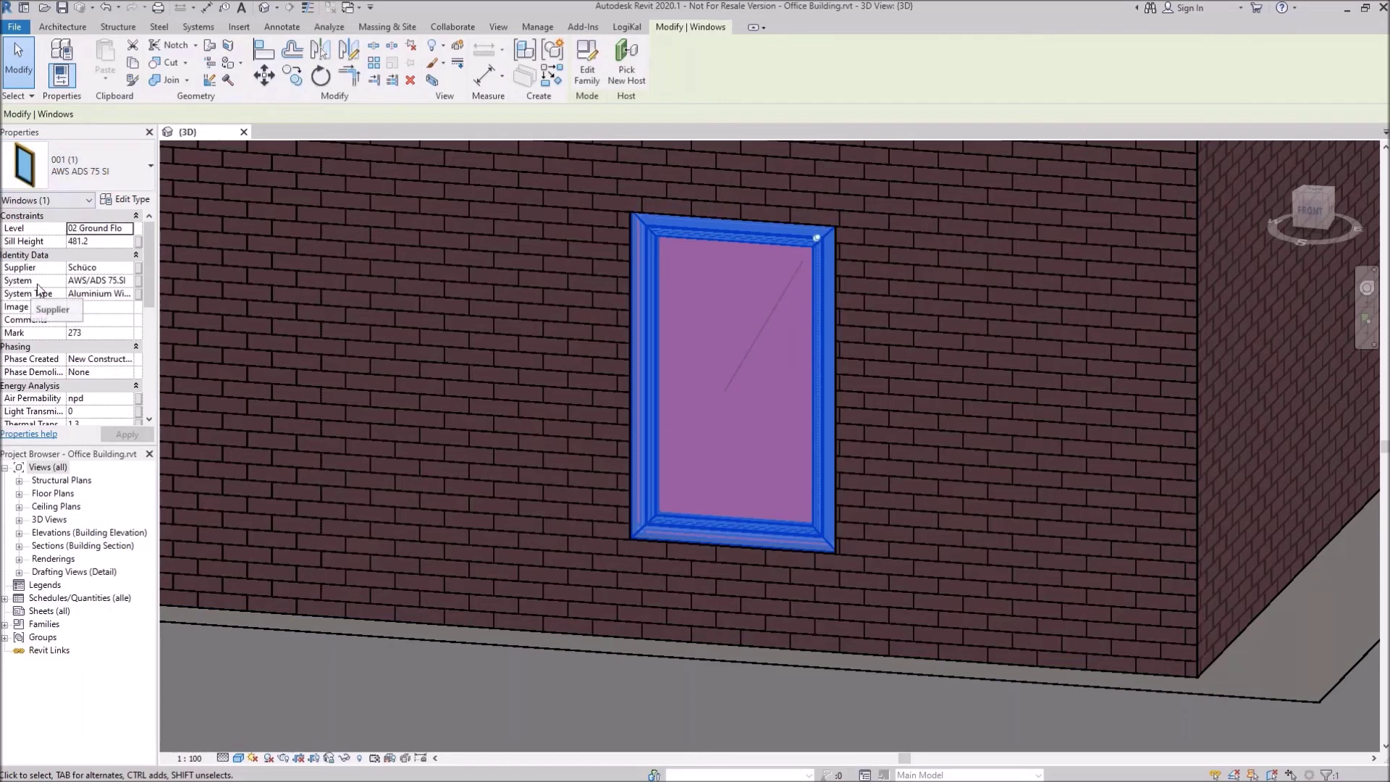
Review the window's properties, including RAL 1021 colours and U value 1.3000 W/(m²K).
drag(146, 281, 146, 335)
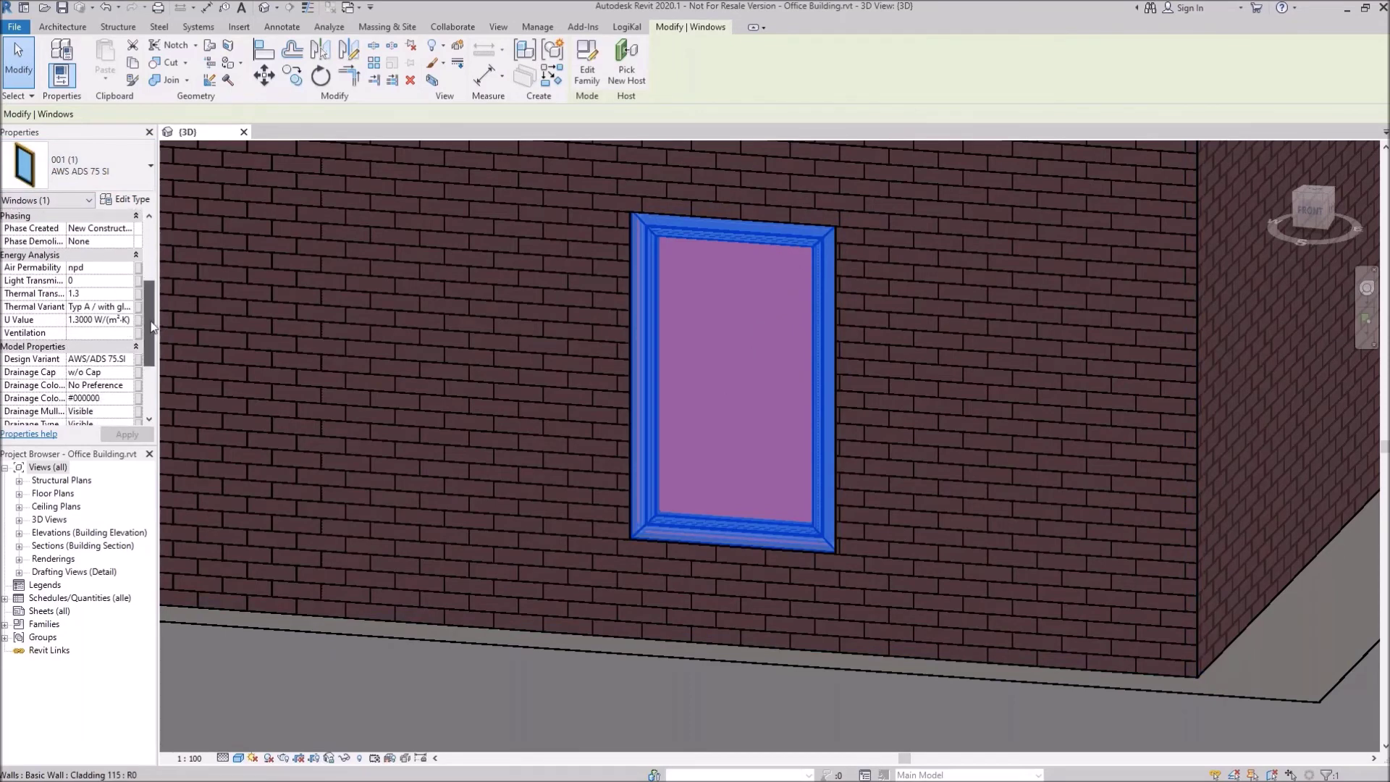
scroll(124, 332, down, 2)
scroll(109, 329, down, 1)
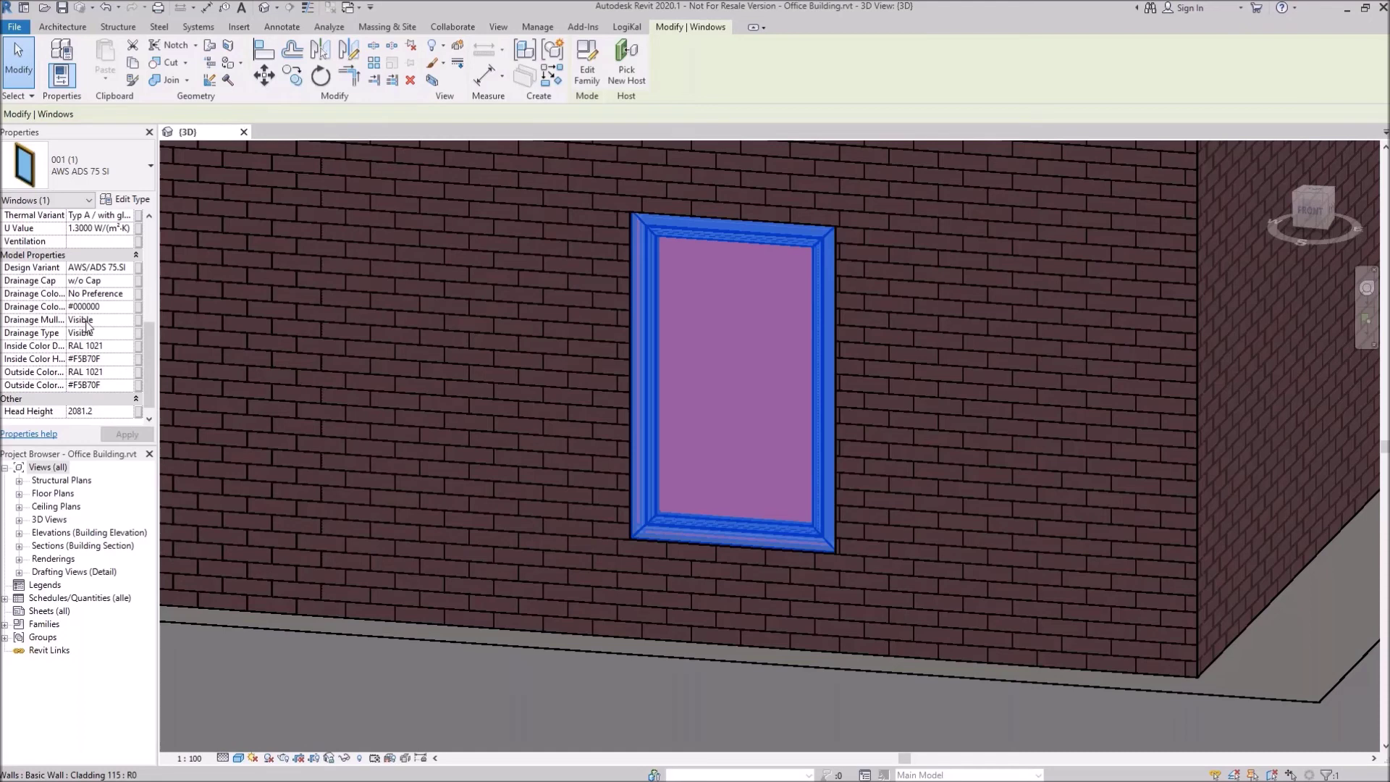
click(627, 27)
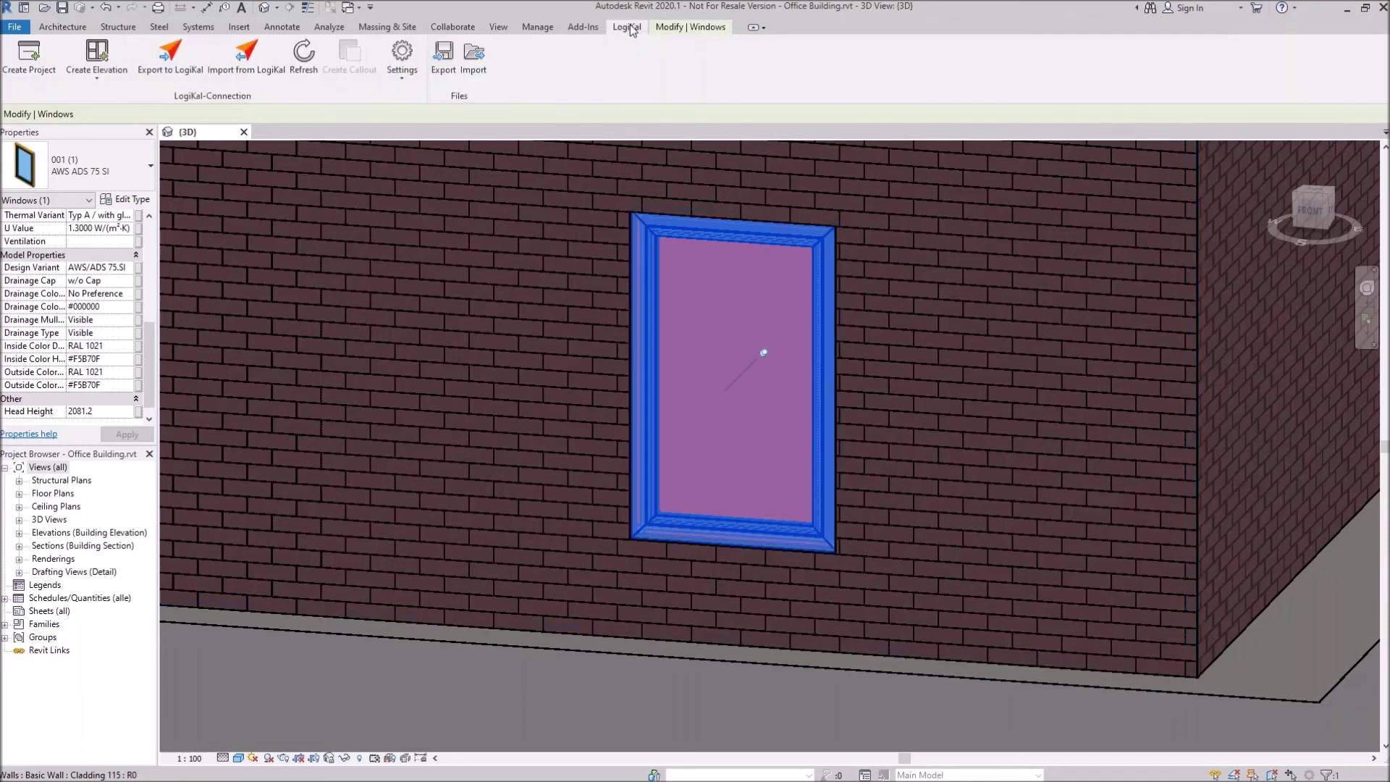